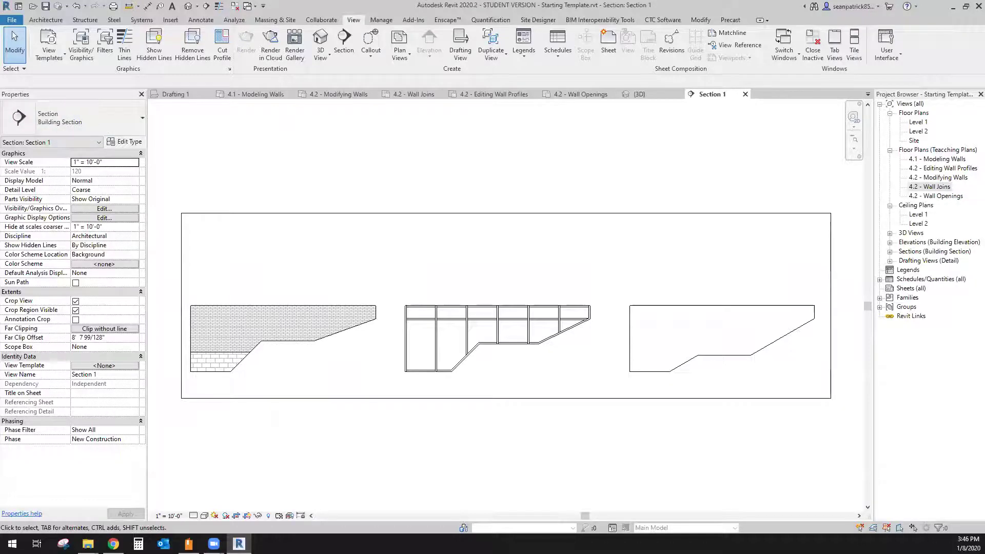
# Step: Switch from Section 1 to the 4.2 - Wall Openings floor plan view
pyautogui.hotkey('ctrl', 'Tab')
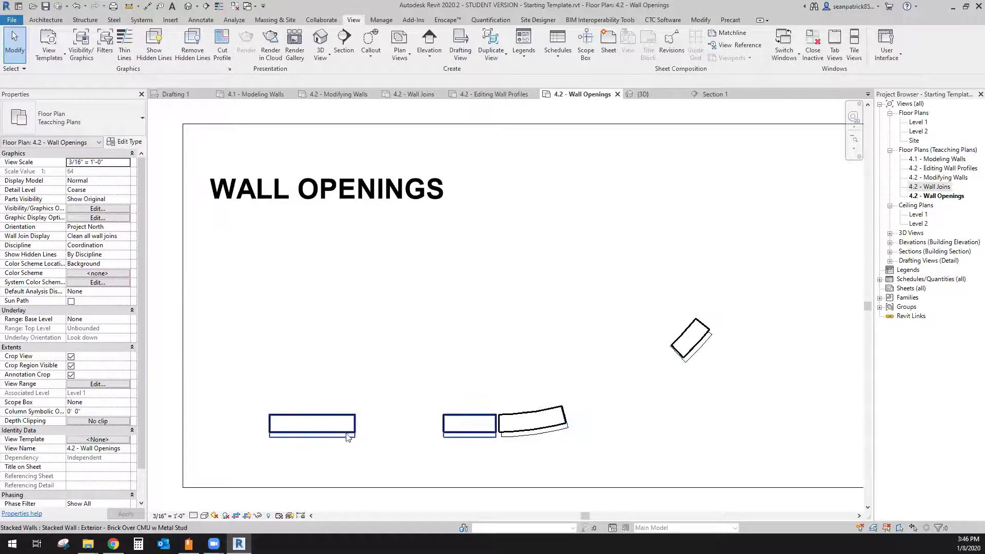
# Step: Check the straight and arc openings in plan, then view the brick walls from the front in 3D
pyautogui.click(387, 414)
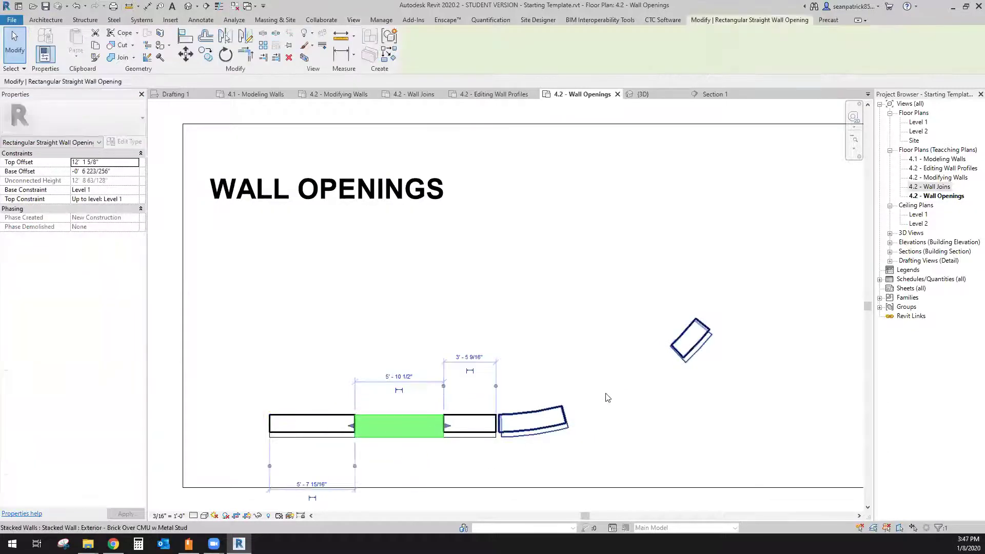
pyautogui.click(616, 402)
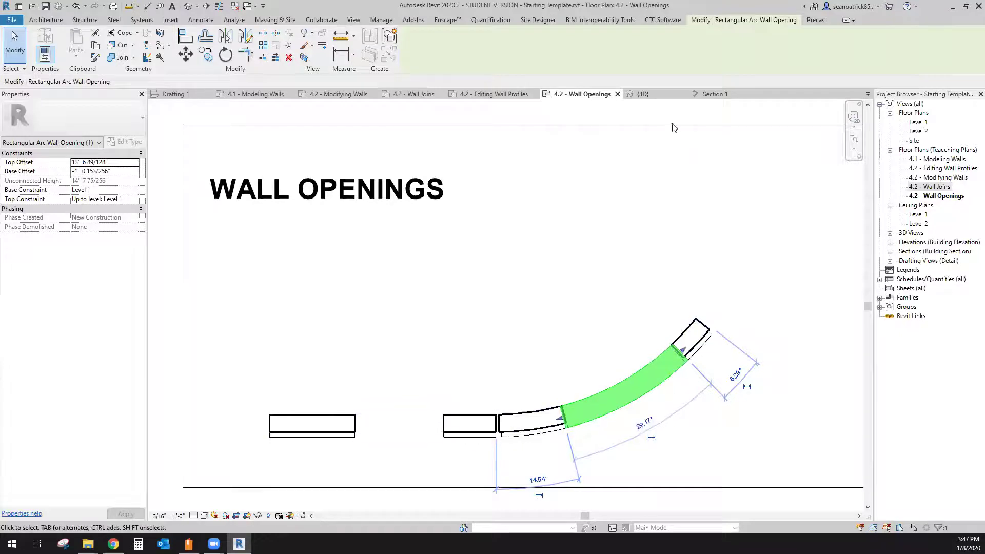
pyautogui.click(643, 94)
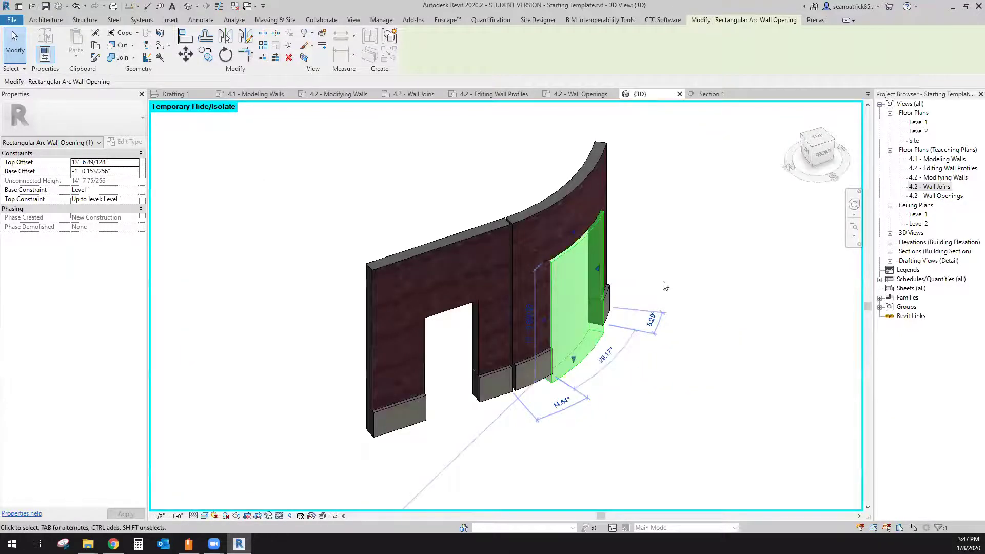
pyautogui.click(700, 403)
pyautogui.keyDown('shift'); pyautogui.moveTo(706, 410); pyautogui.dragTo(642, 462, button='middle'); pyautogui.keyUp('shift')
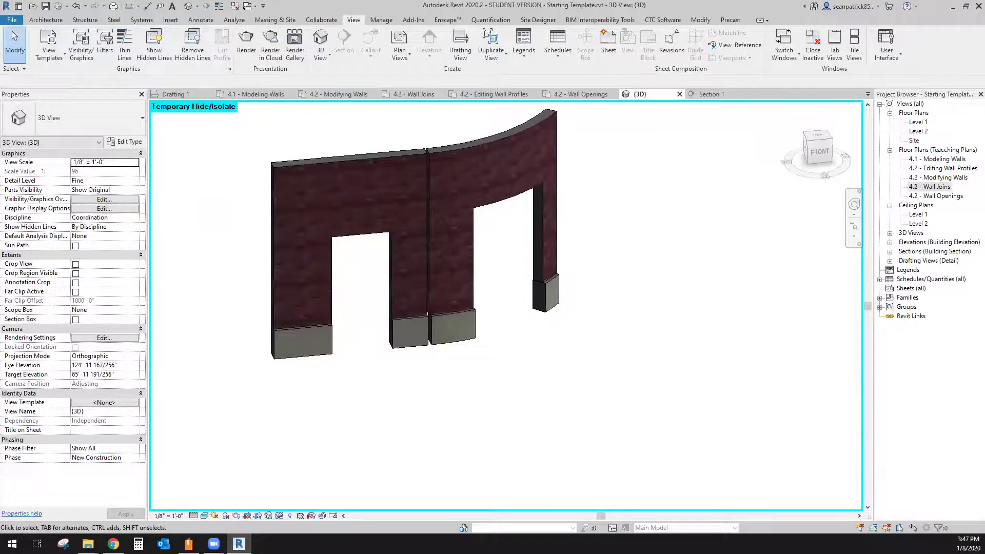
pyautogui.click(397, 153)
pyautogui.click(619, 305)
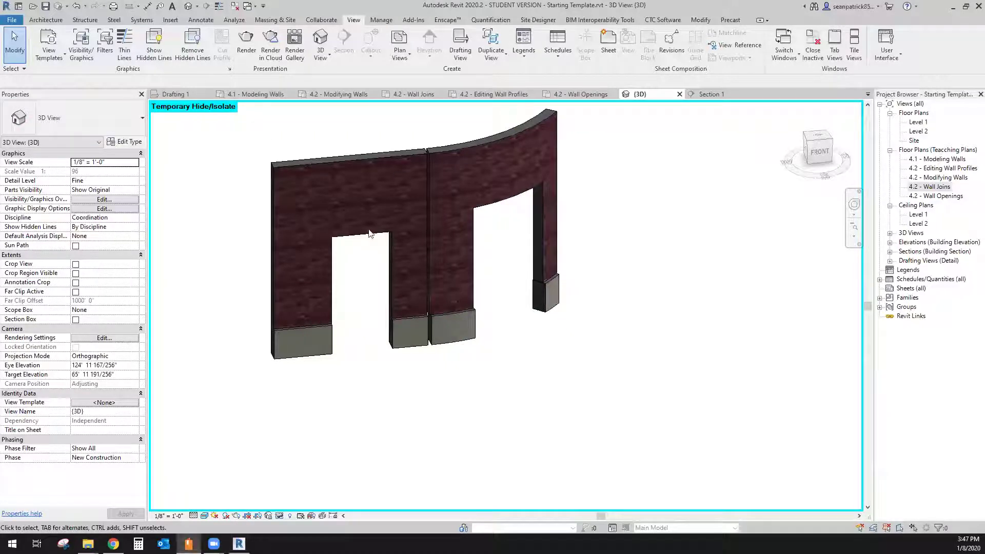
# Step: Select the left wall's rectangular opening, then the curved stacked wall
pyautogui.click(376, 259)
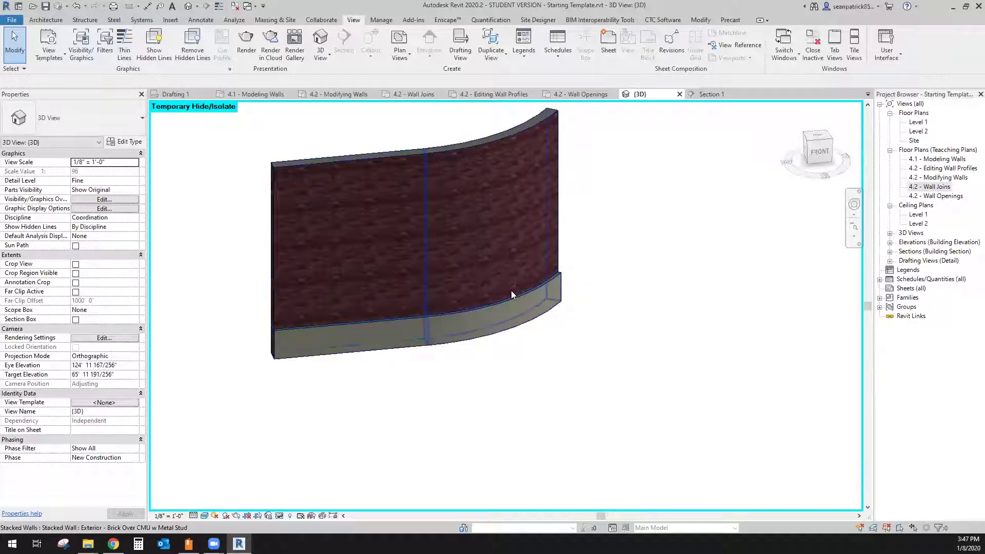
pyautogui.click(405, 220)
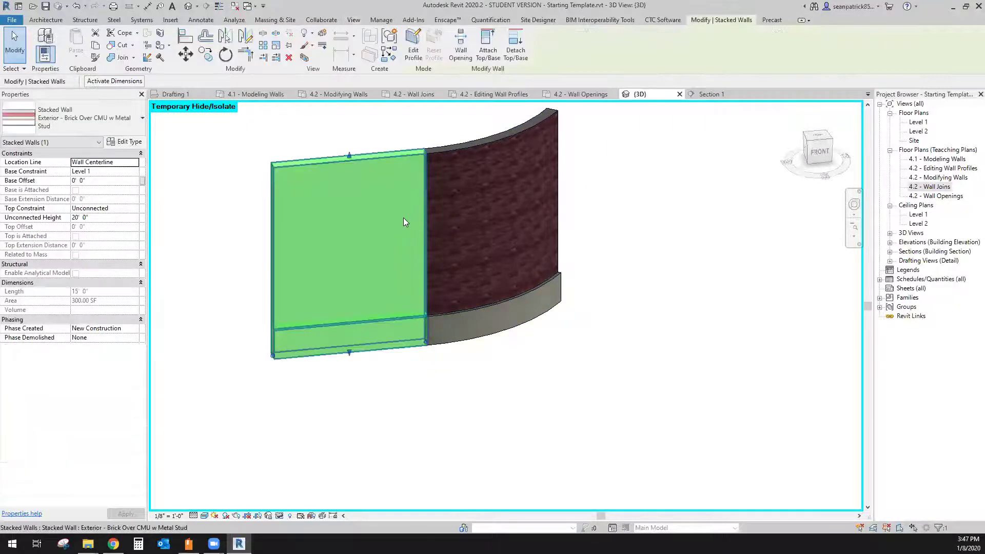
# Step: Cut a rectangular opening into the curved wall's left part with two diagonal corners, then select it
pyautogui.click(458, 55)
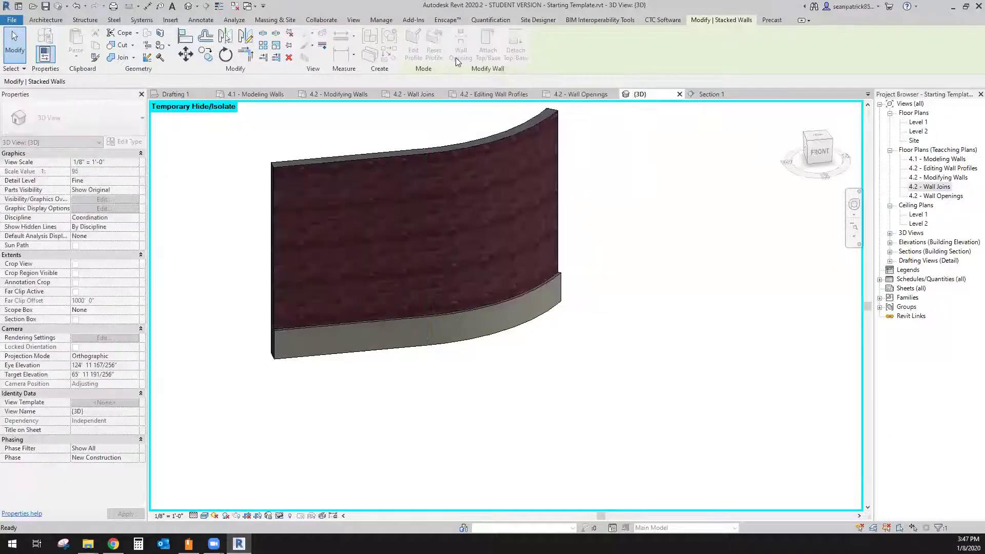
pyautogui.click(337, 229)
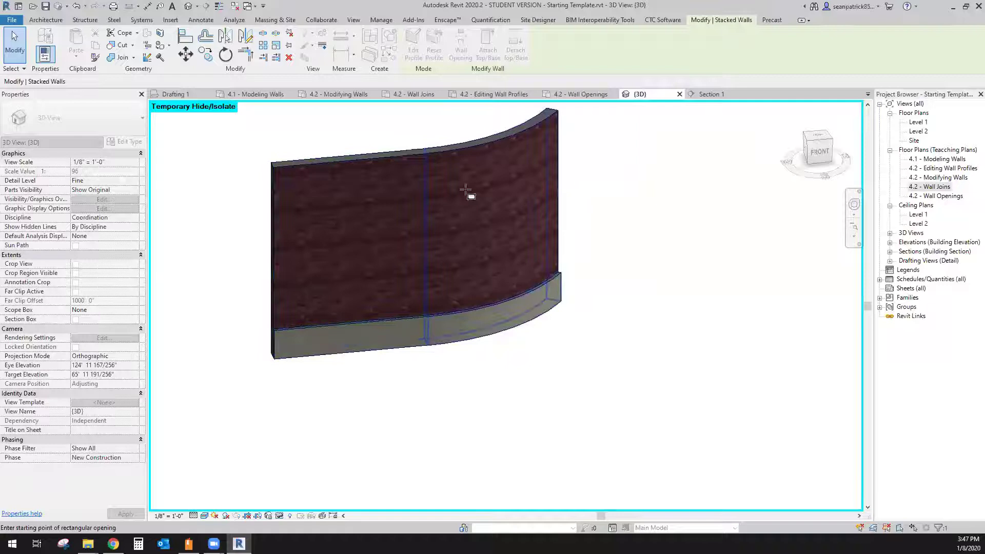
pyautogui.click(308, 200)
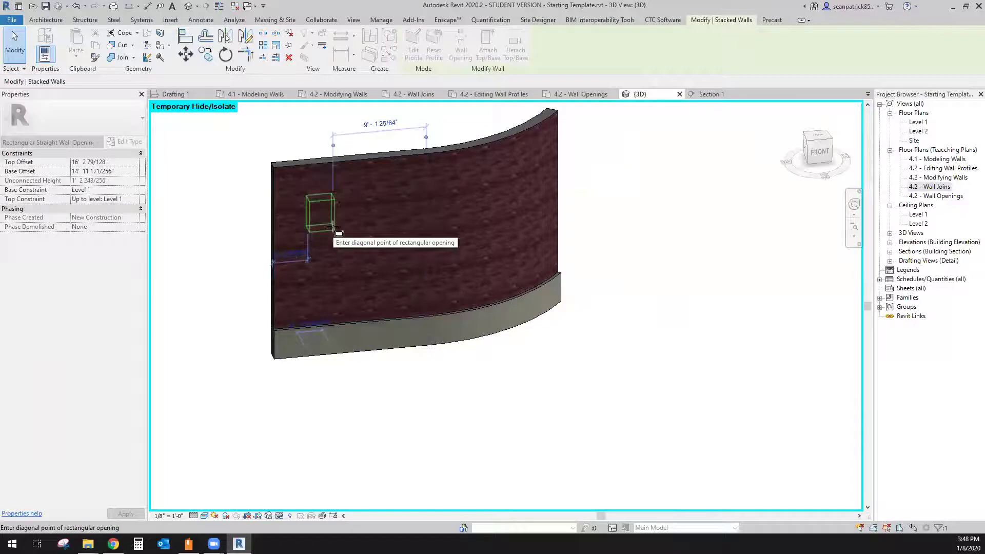
pyautogui.click(364, 277)
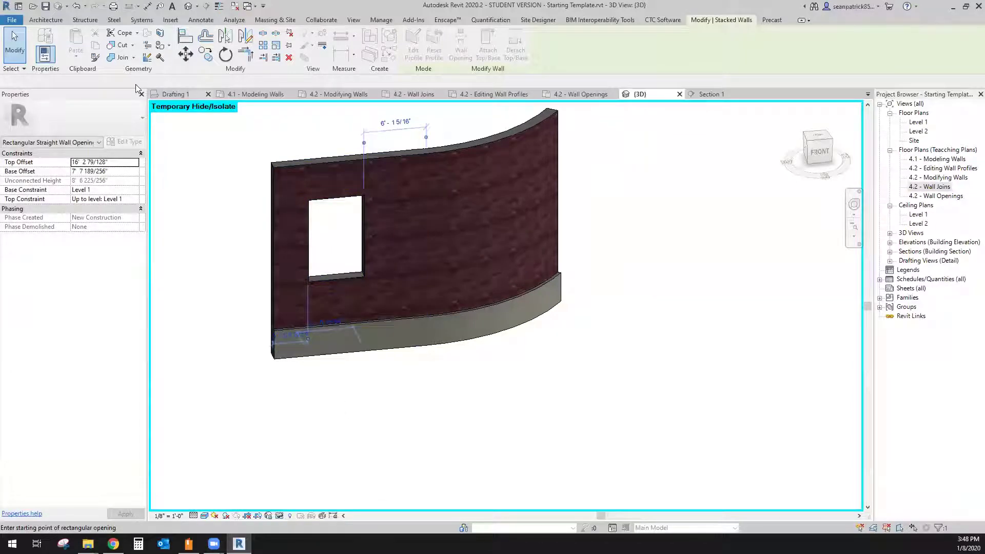
pyautogui.click(13, 32)
pyautogui.click(15, 39)
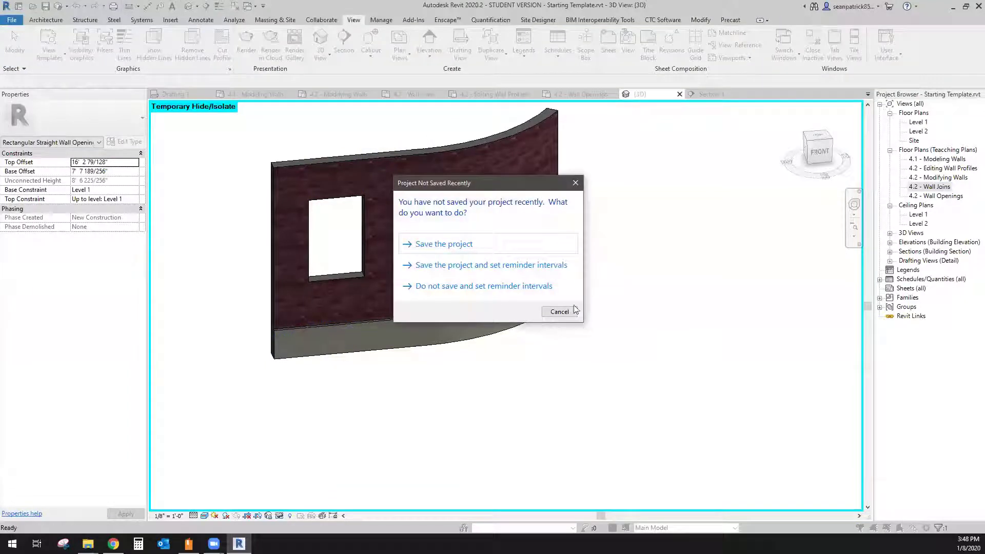
pyautogui.click(560, 312)
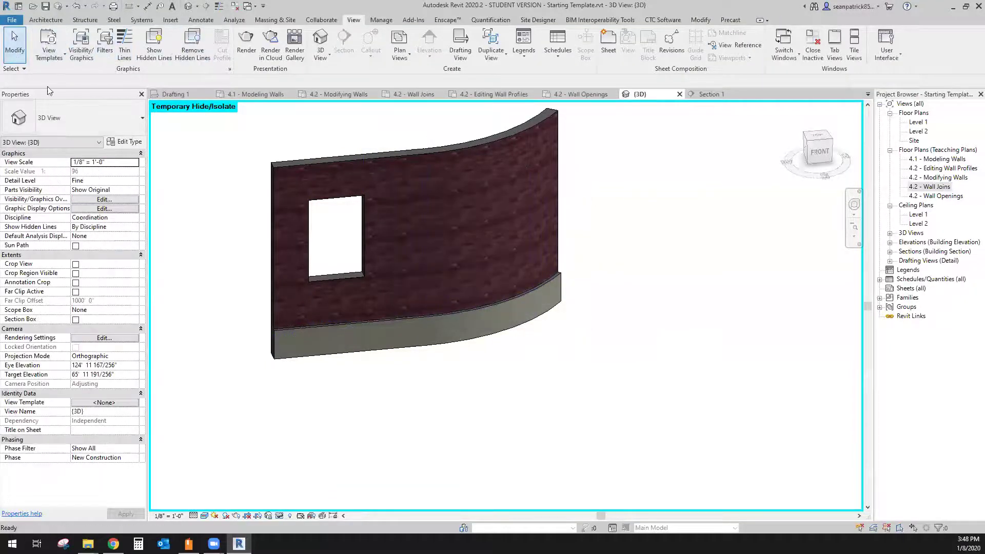
pyautogui.click(324, 247)
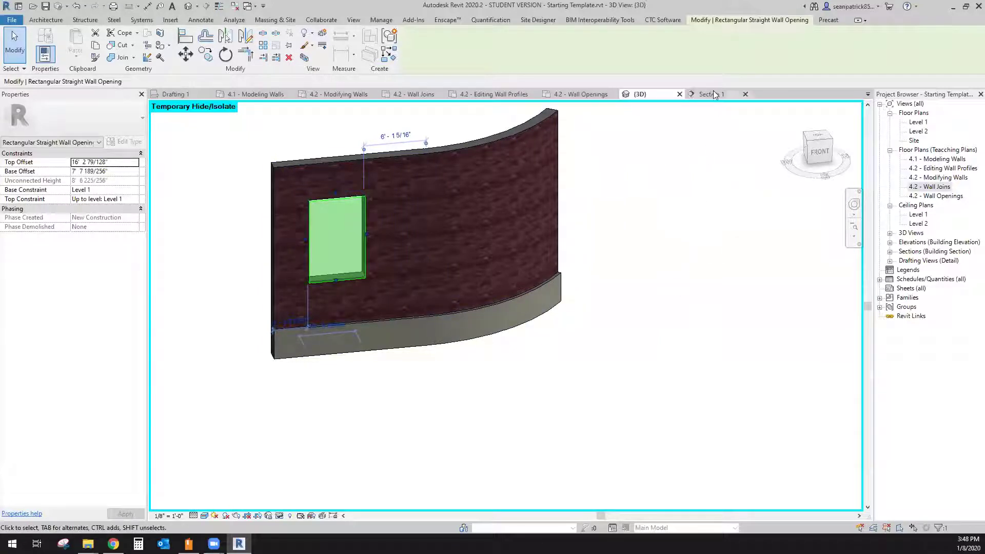
# Step: Draw Section 2 below the curved wall in the 4.2 - Wall Openings plan, depth ending just past the wall
pyautogui.click(589, 97)
pyautogui.scroll(-4, 595, 431)
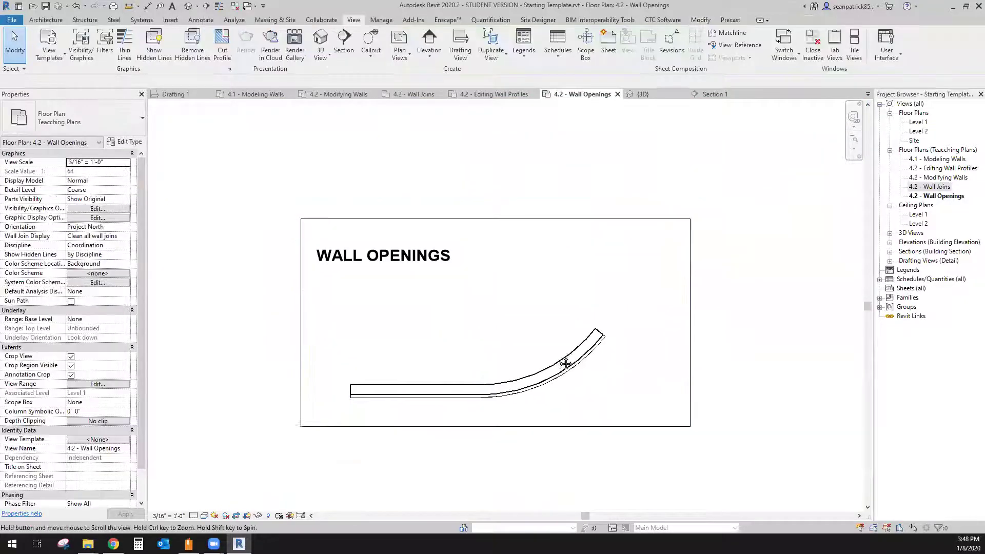
pyautogui.moveTo(566, 364); pyautogui.dragTo(541, 301, button='middle')
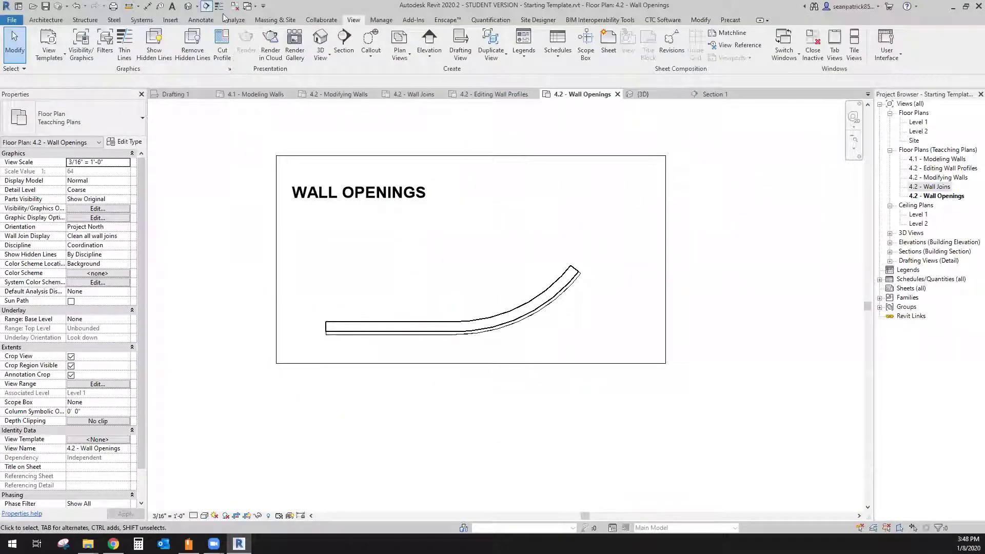
pyautogui.click(344, 45)
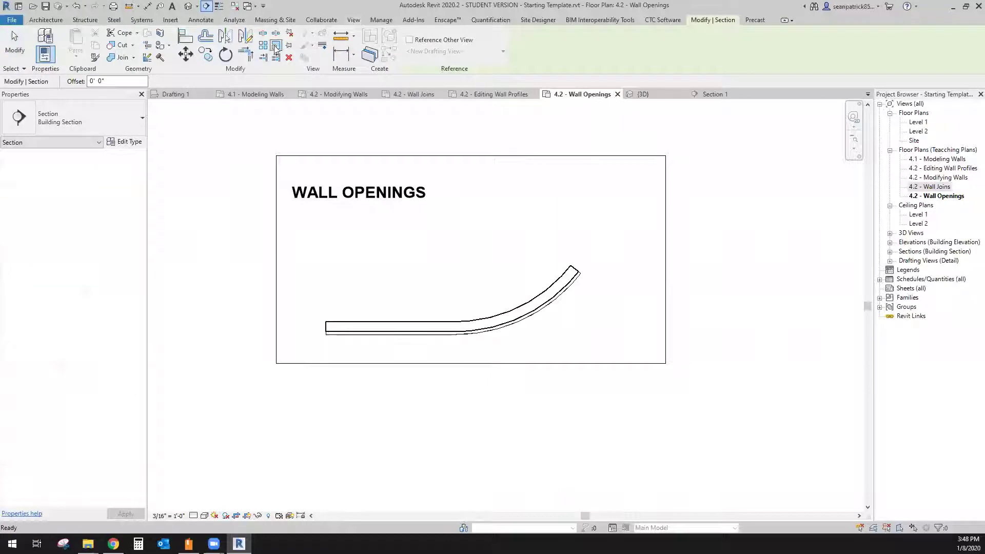
pyautogui.click(300, 351)
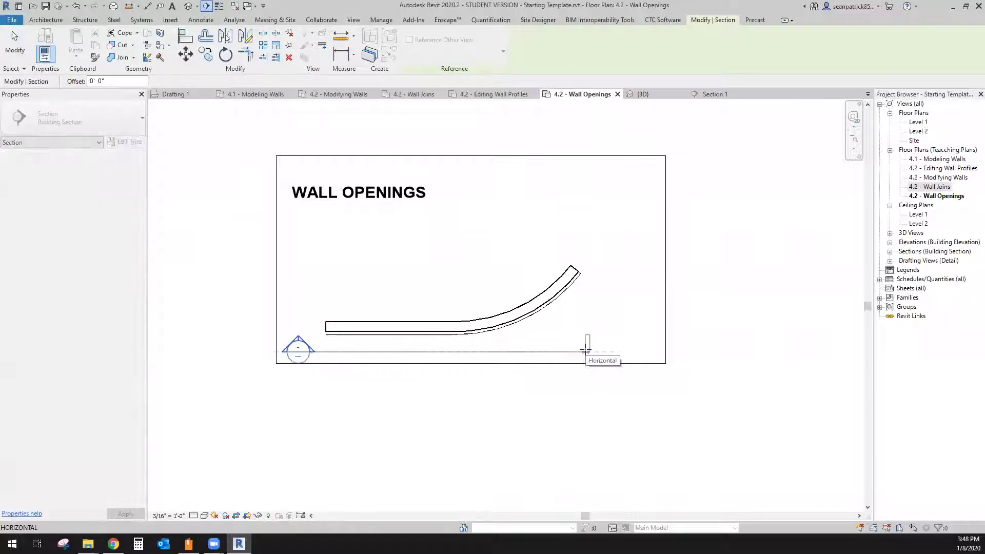
pyautogui.click(596, 352)
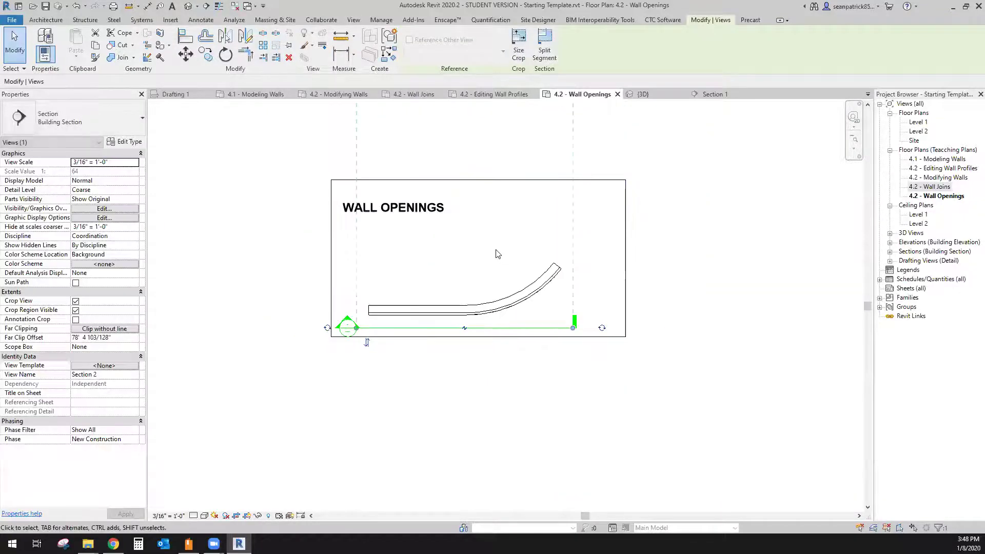
pyautogui.scroll(-5, 498, 246)
pyautogui.moveTo(439, 143); pyautogui.dragTo(439, 331)
pyautogui.scroll(3, 420, 356)
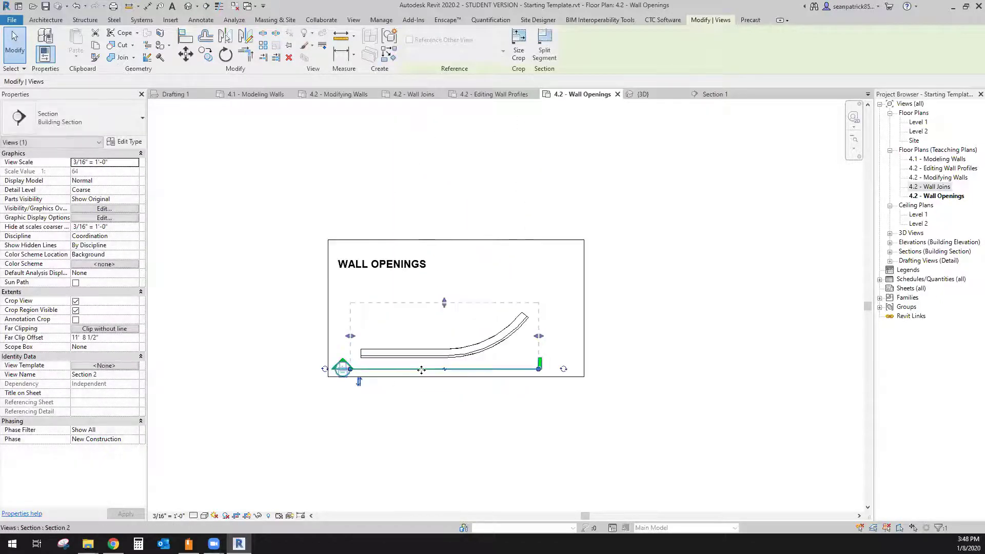
pyautogui.rightClick(420, 370)
# Step: Open Section 2 and select the rectangular wall opening
pyautogui.click(462, 161)
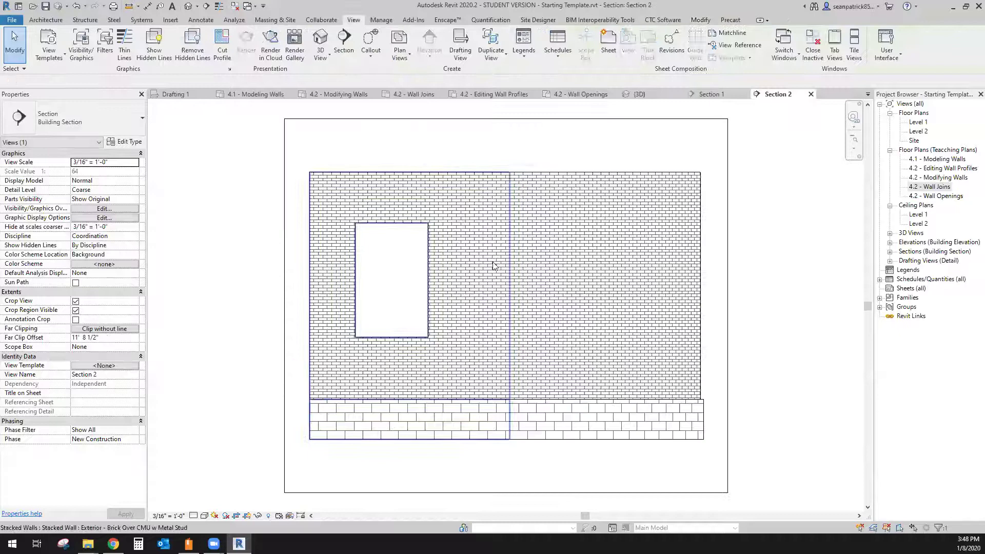
pyautogui.click(368, 315)
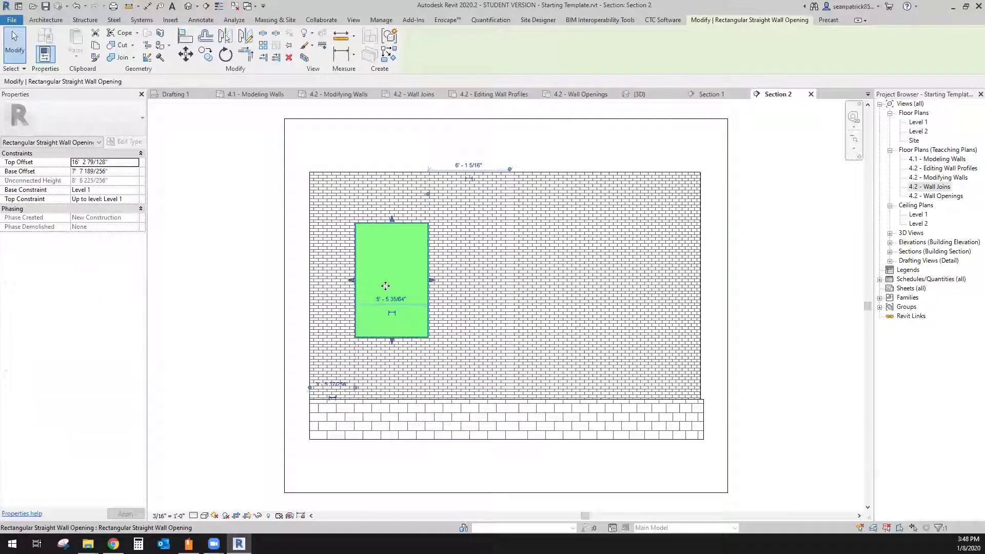
pyautogui.press('Escape')
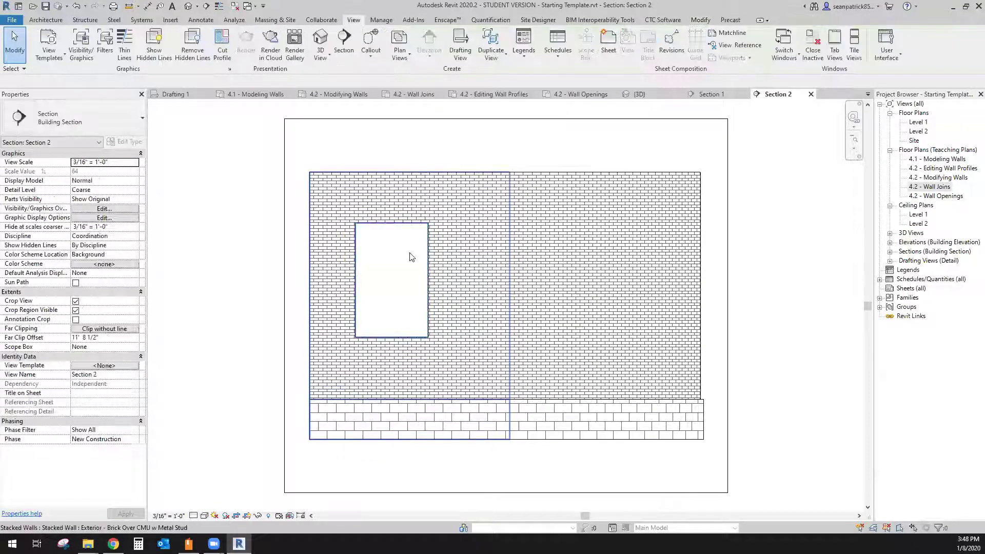
pyautogui.click(404, 261)
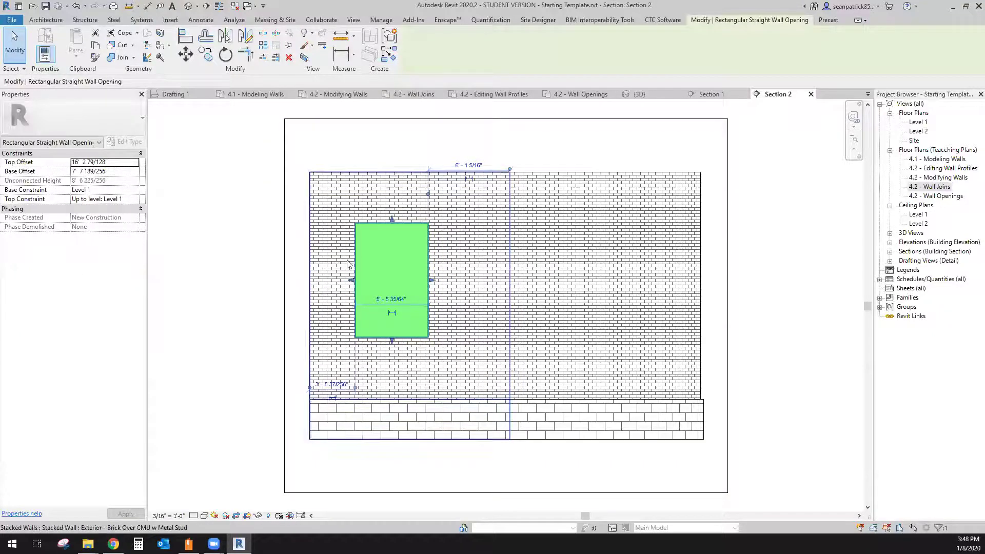
pyautogui.scroll(2, 401, 302)
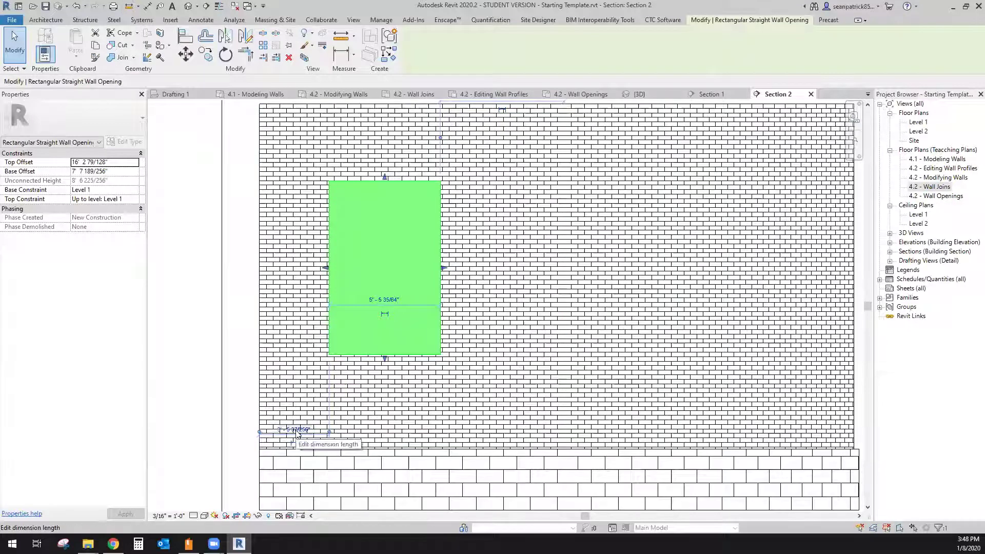
pyautogui.scroll(-2, 296, 431)
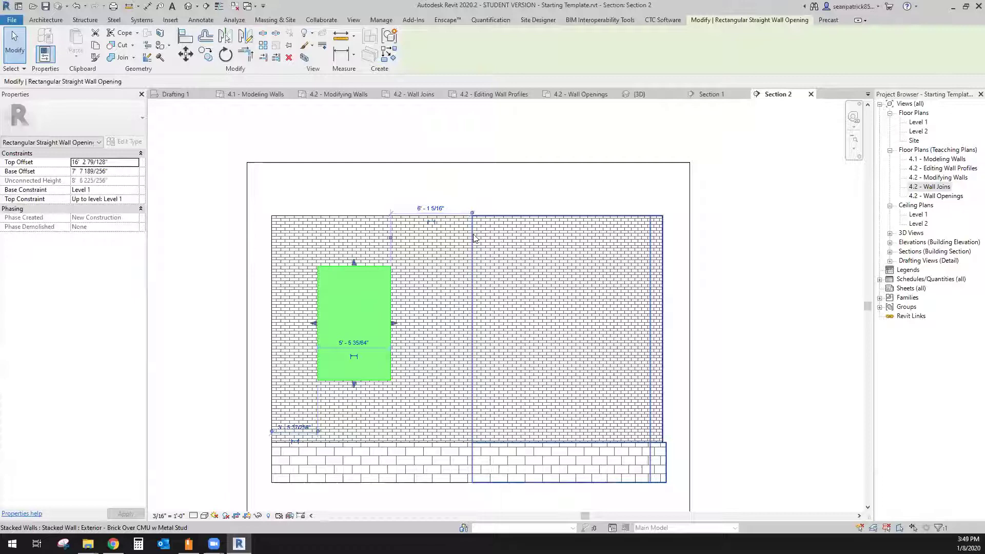
pyautogui.scroll(2, 299, 431)
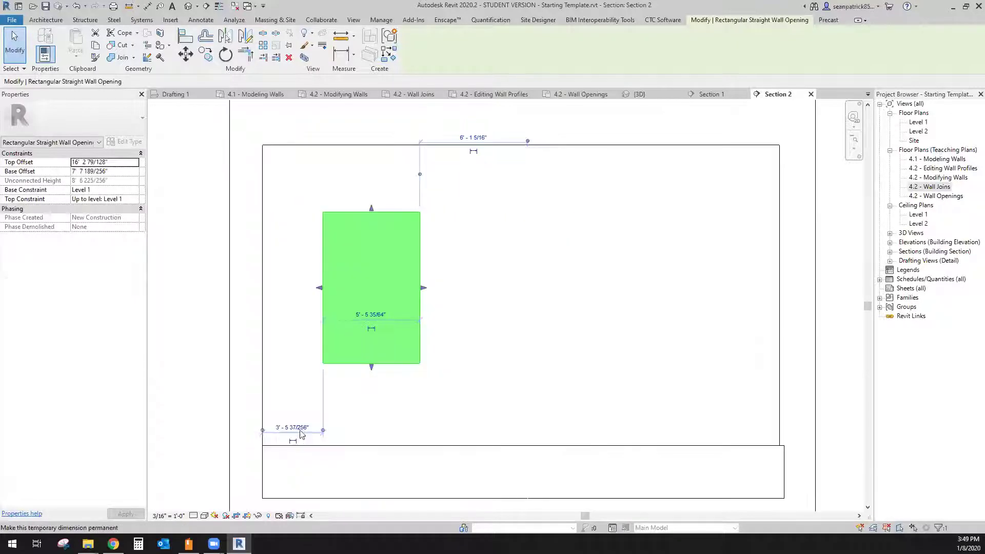
# Step: Place the opening 3' 0" from the wall's left end and make it 6' 0" wide
pyautogui.click(296, 430)
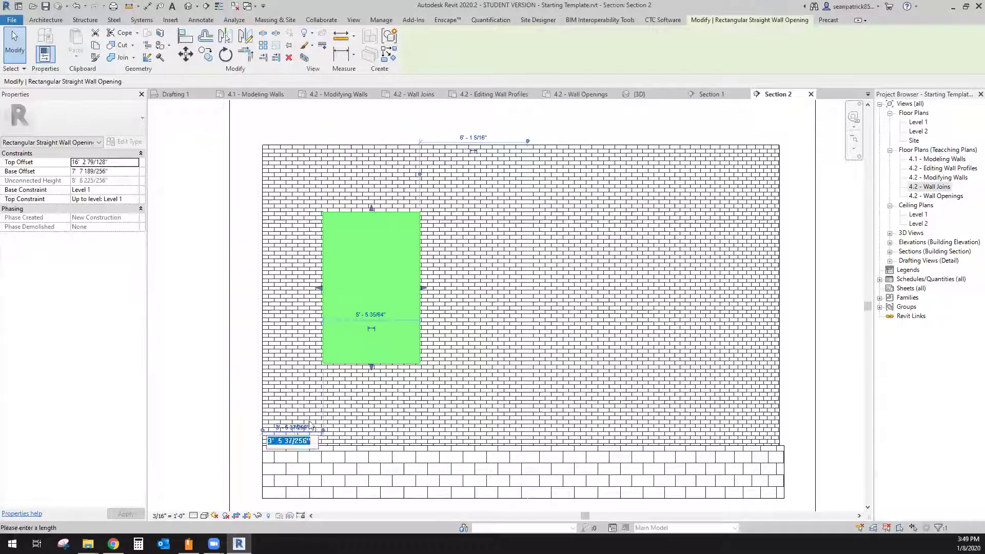
pyautogui.write('3')
pyautogui.press('Return')
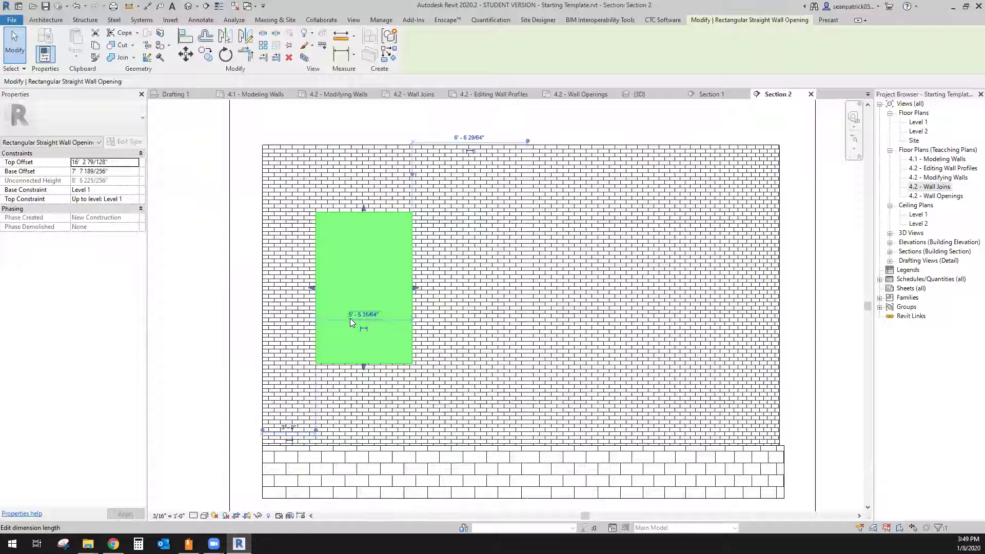
pyautogui.click(367, 314)
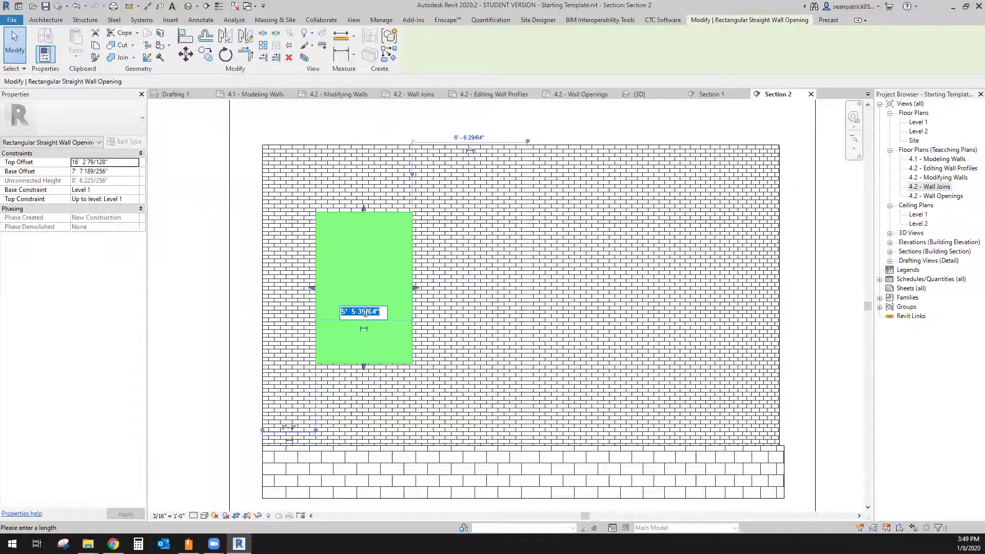
pyautogui.write('6')
pyautogui.press('Return')
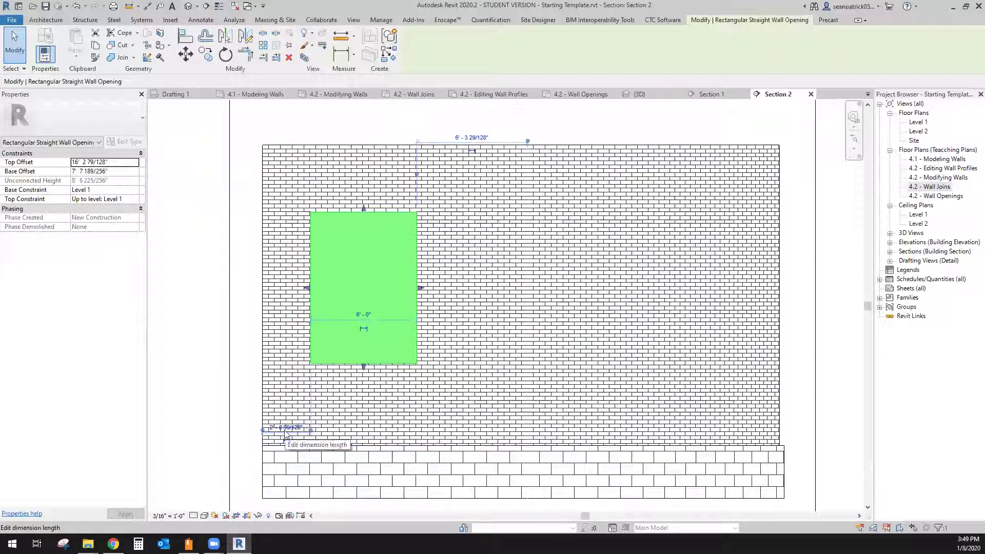
pyautogui.click(286, 427)
pyautogui.write('3')
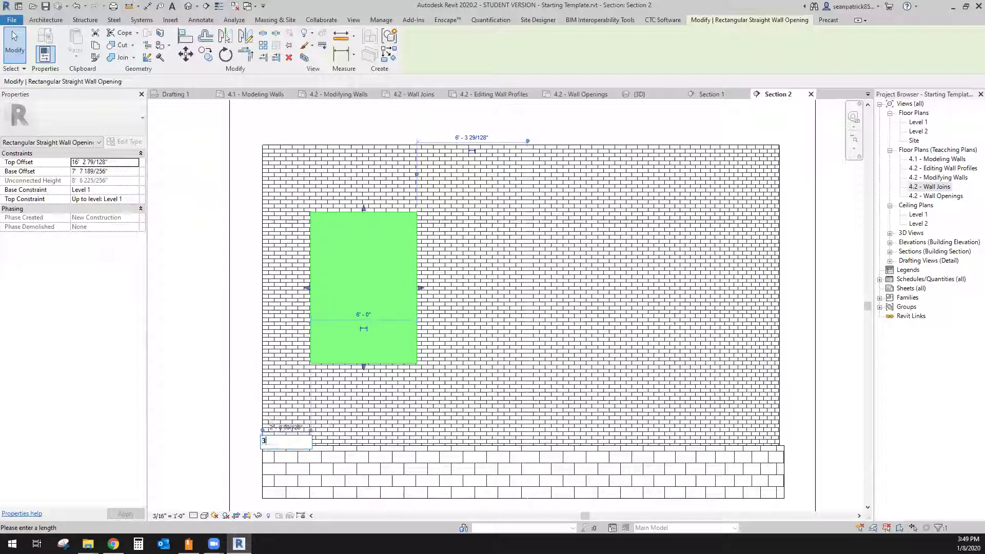
pyautogui.press('Return')
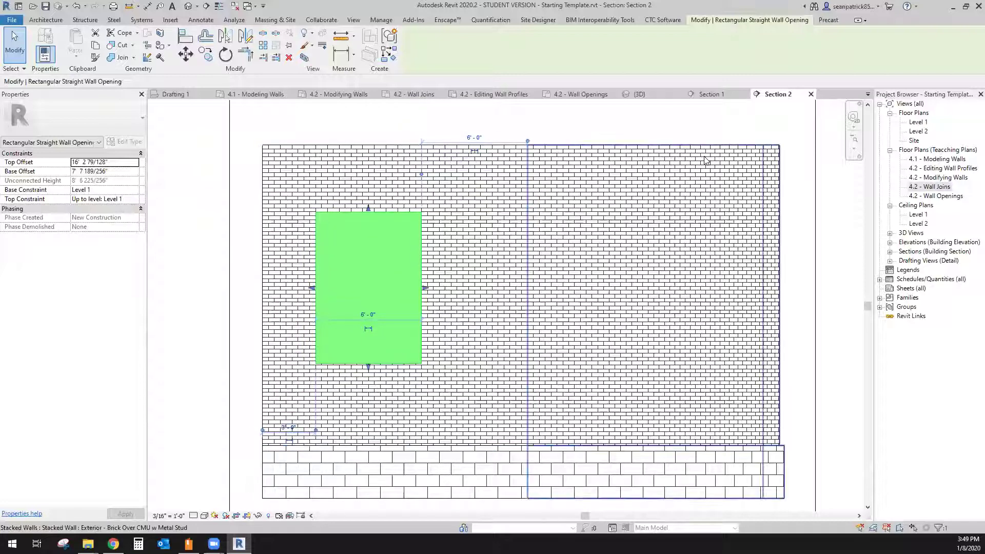
pyautogui.click(658, 94)
pyautogui.scroll(-3, 600, 308)
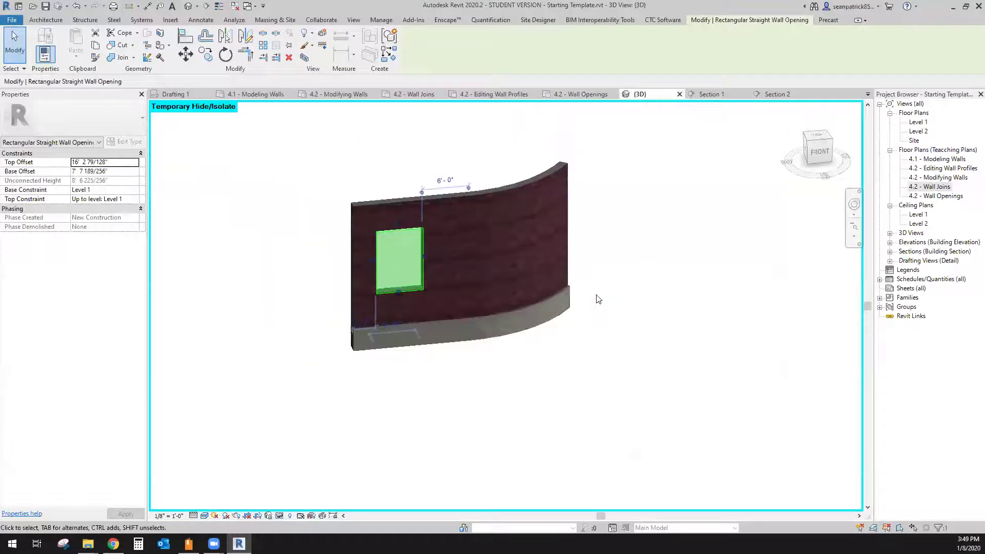
pyautogui.click(677, 282)
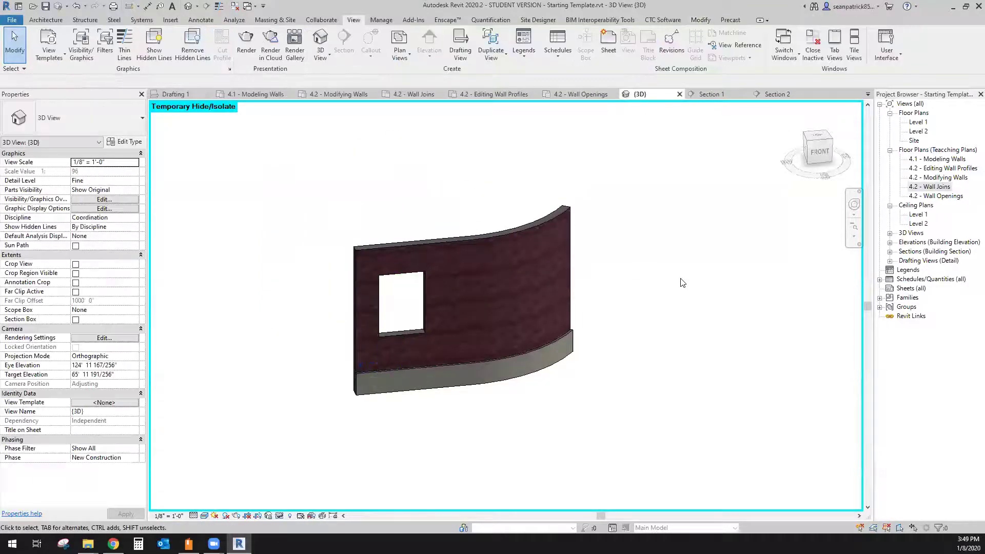
pyautogui.click(516, 251)
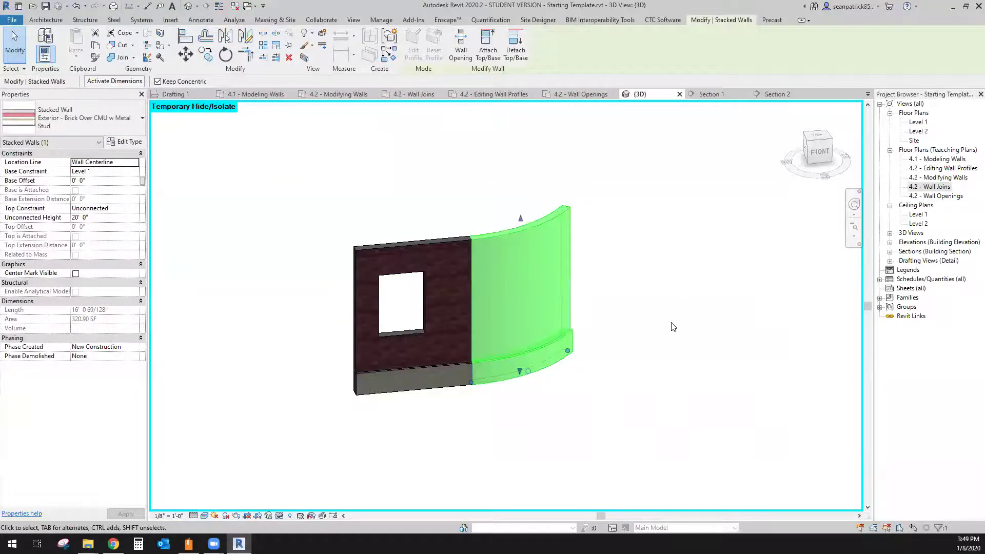
pyautogui.click(673, 327)
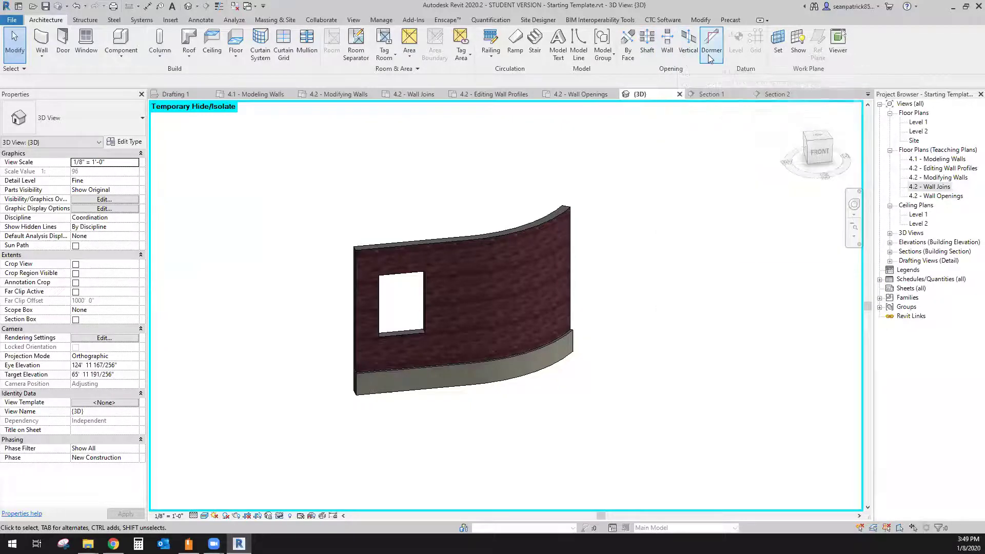
# Step: Start a Wall opening on the curved wall and draw its rectangle from two diagonal corners in 3D
pyautogui.click(667, 46)
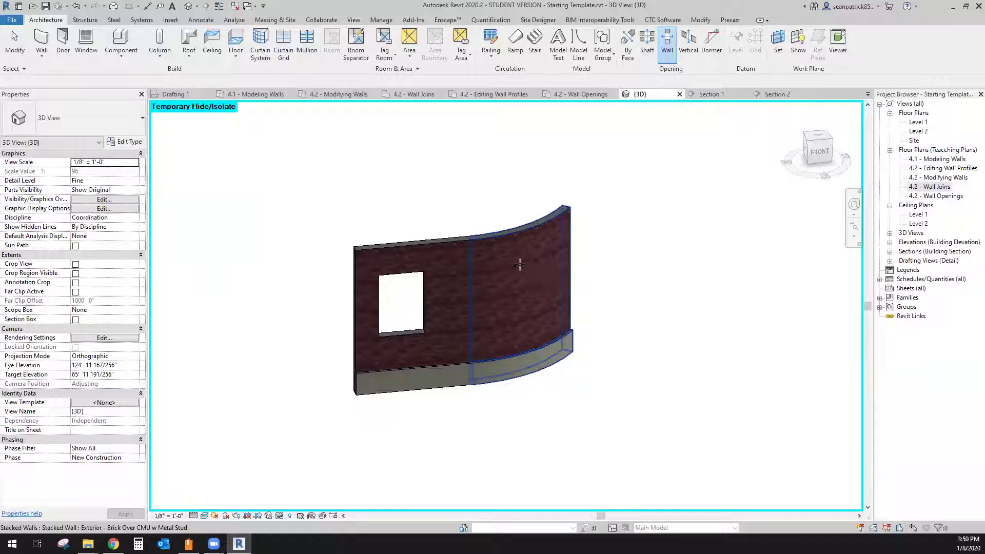
pyautogui.click(486, 260)
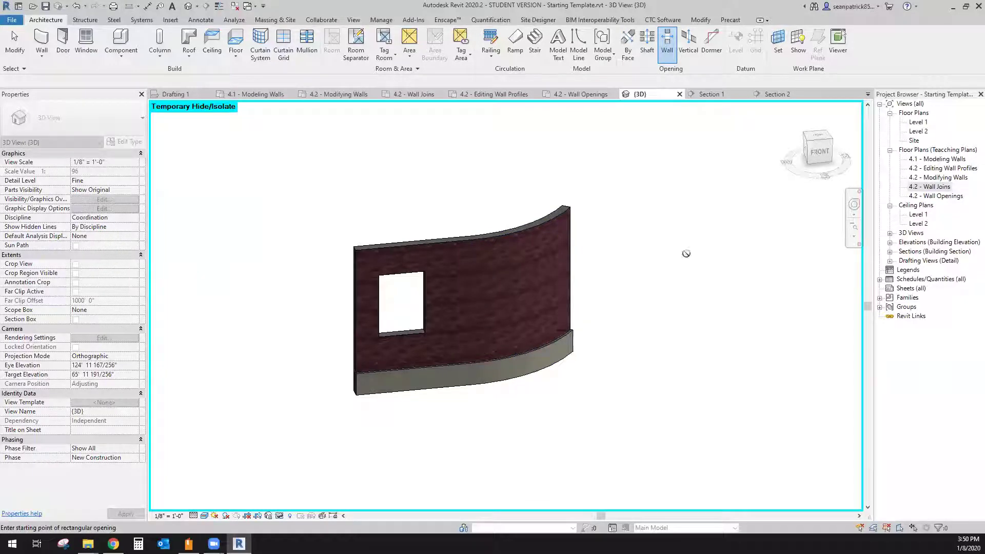
pyautogui.keyDown('shift'); pyautogui.moveTo(573, 249); pyautogui.dragTo(664, 268, button='middle'); pyautogui.keyUp('shift')
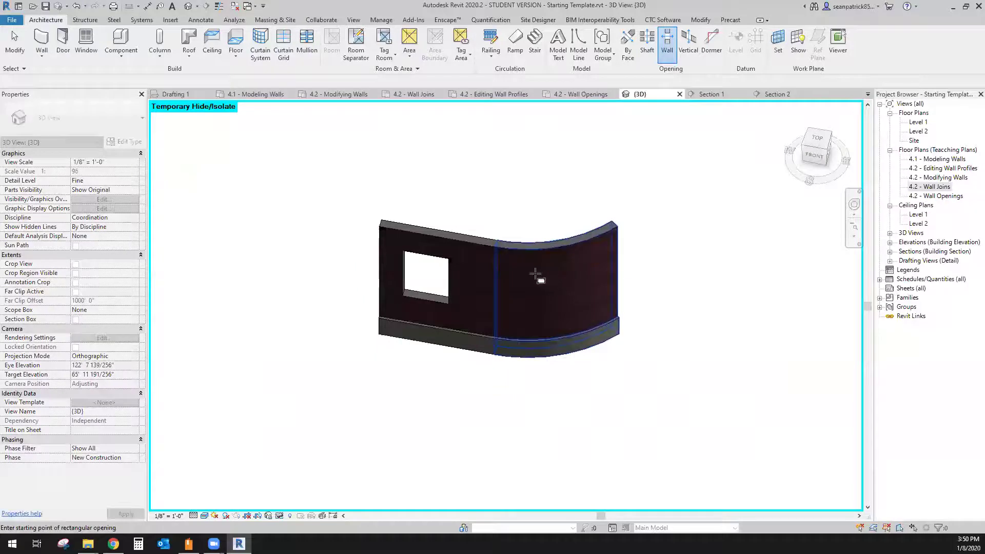
pyautogui.scroll(3, 529, 274)
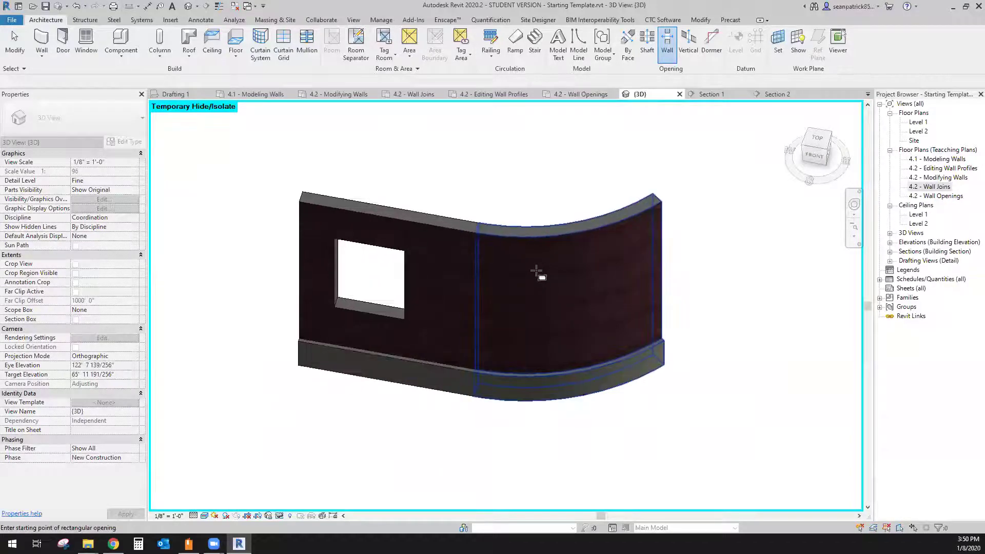
pyautogui.click(517, 260)
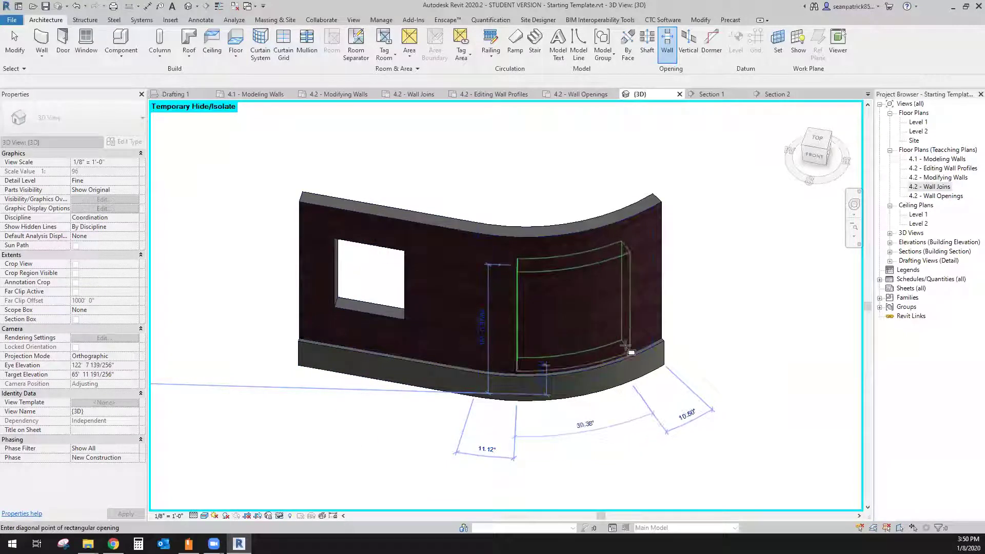
pyautogui.click(622, 343)
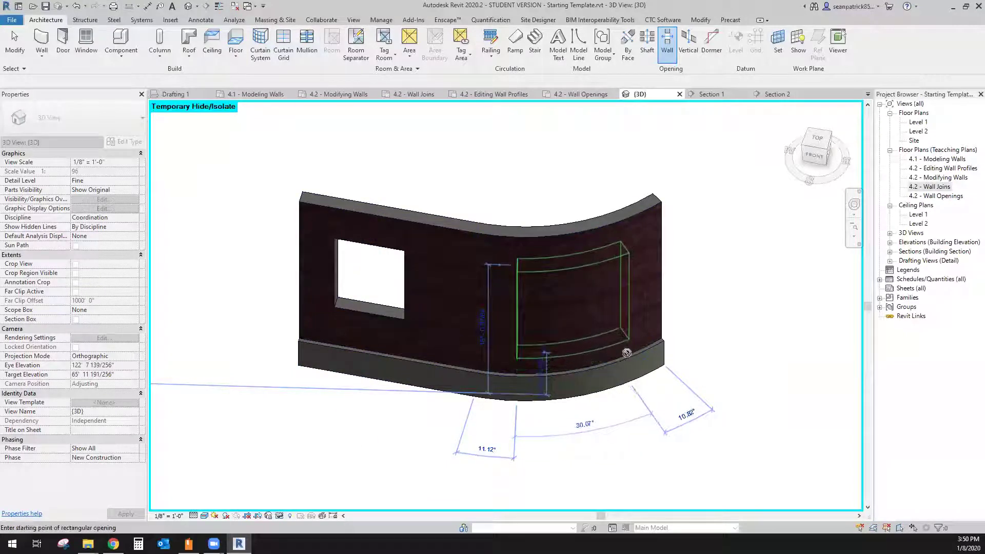
pyautogui.scroll(-2, 669, 458)
pyautogui.moveTo(588, 366); pyautogui.dragTo(609, 333, button='middle')
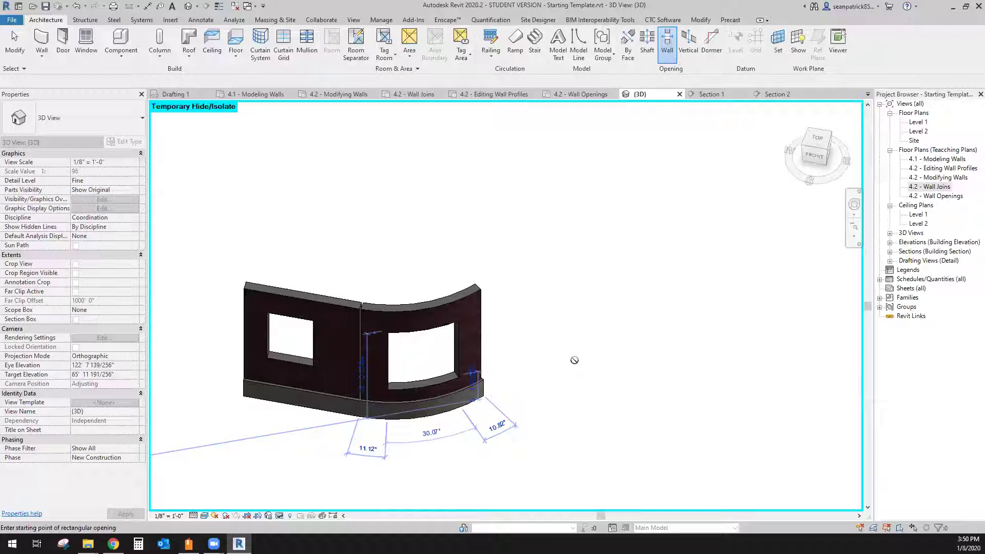
# Step: Select the new curved opening and drag it smaller toward its lower left
pyautogui.press('Escape')
pyautogui.click(432, 360)
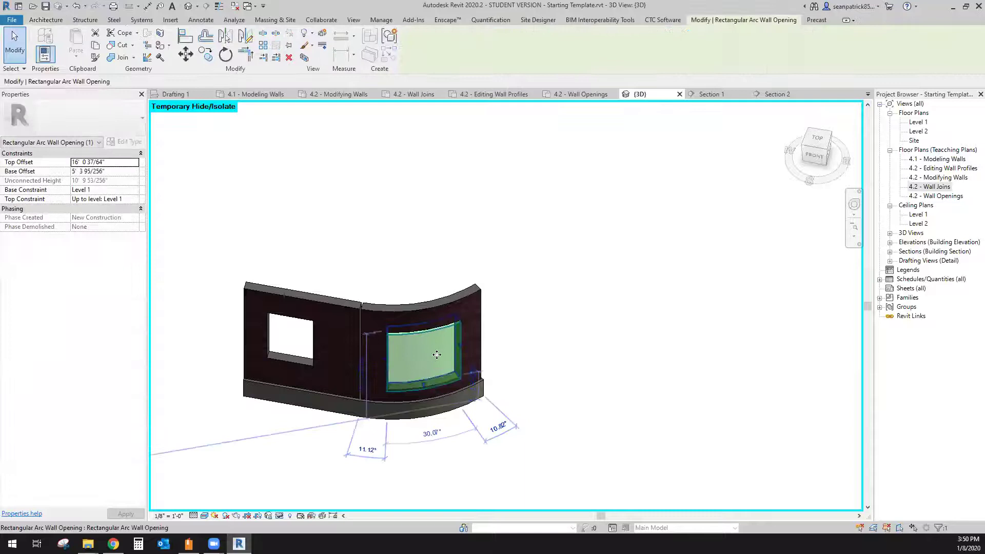
pyautogui.scroll(4, 436, 355)
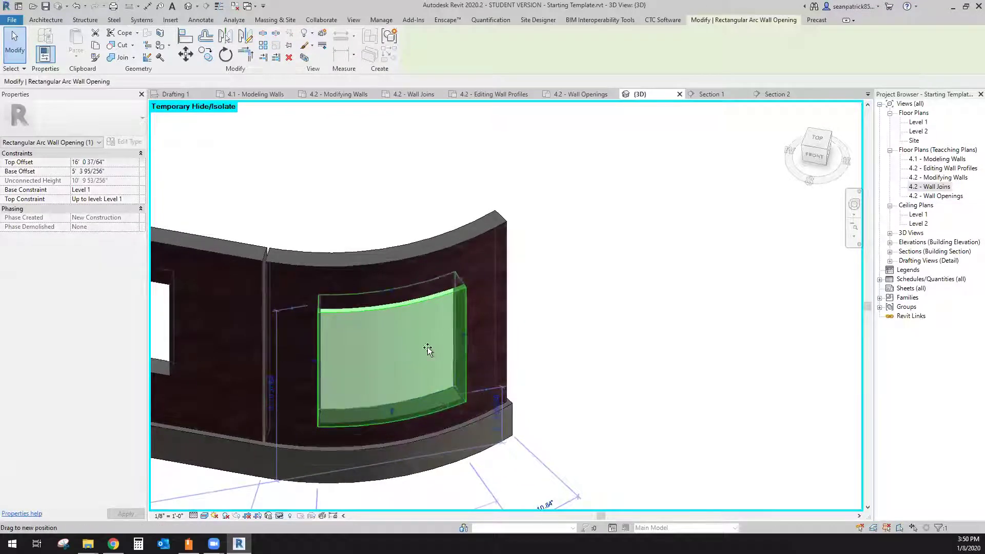
pyautogui.moveTo(428, 350); pyautogui.dragTo(361, 390)
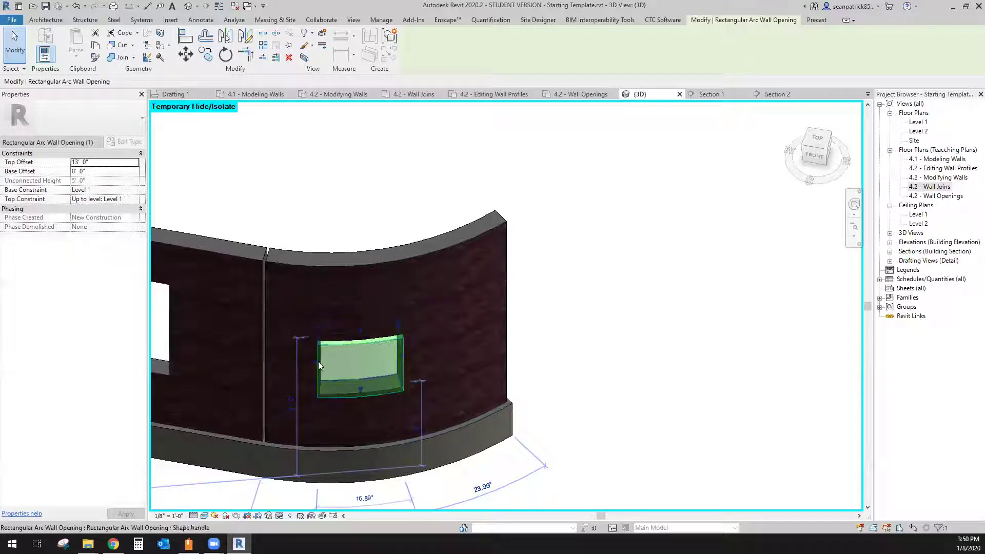
pyautogui.scroll(-3, 483, 362)
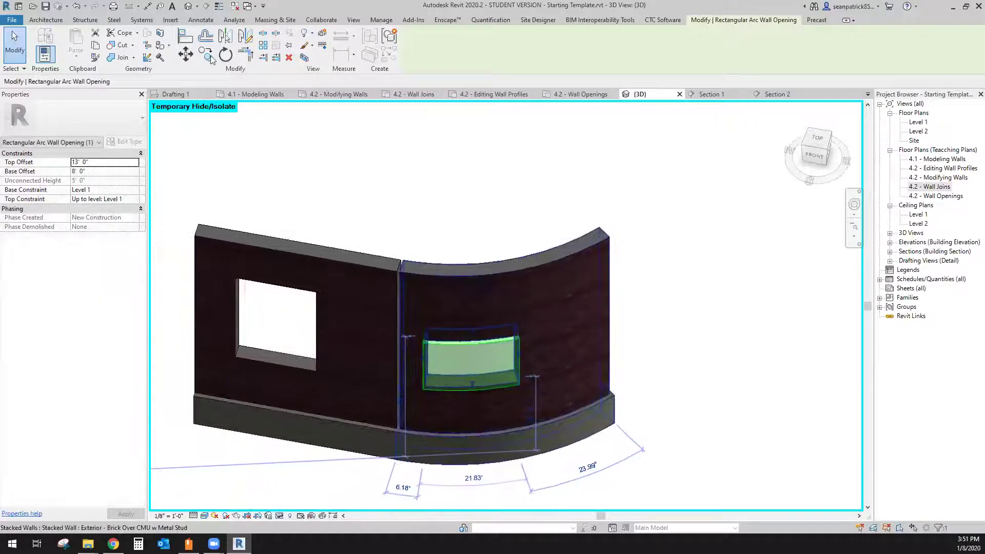
# Step: Align the curved opening's top edge to the square opening's top edge
pyautogui.click(185, 36)
pyautogui.scroll(2, 304, 324)
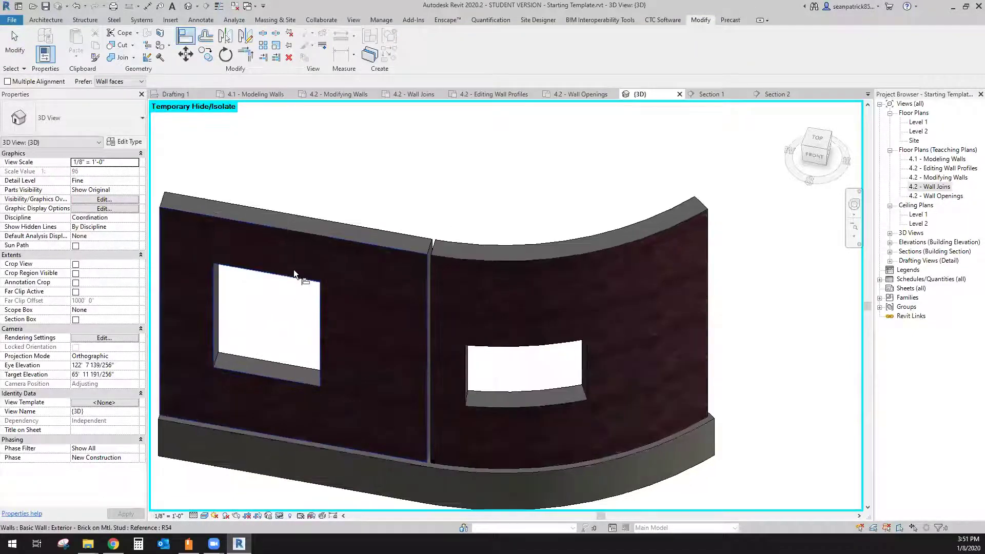
pyautogui.press('Tab')
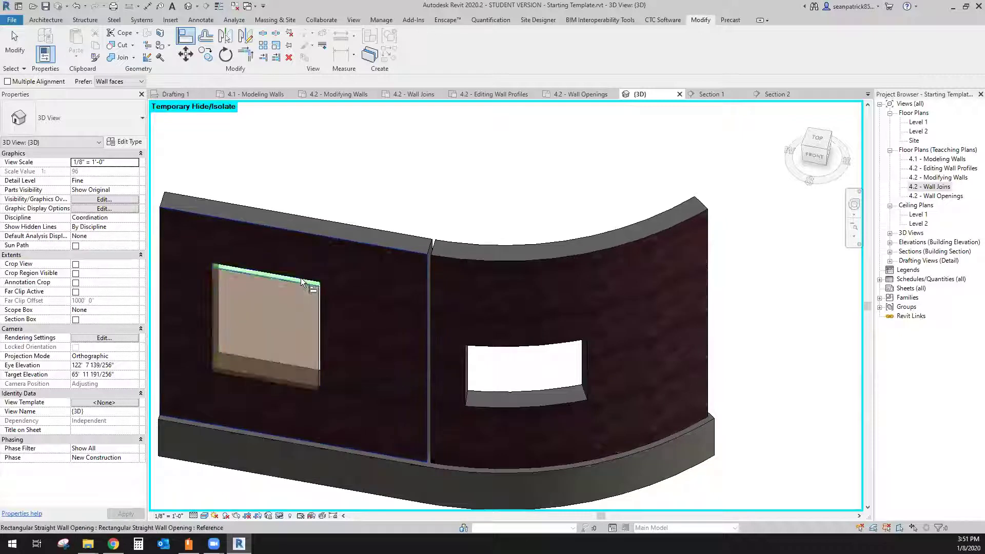
pyautogui.click(293, 282)
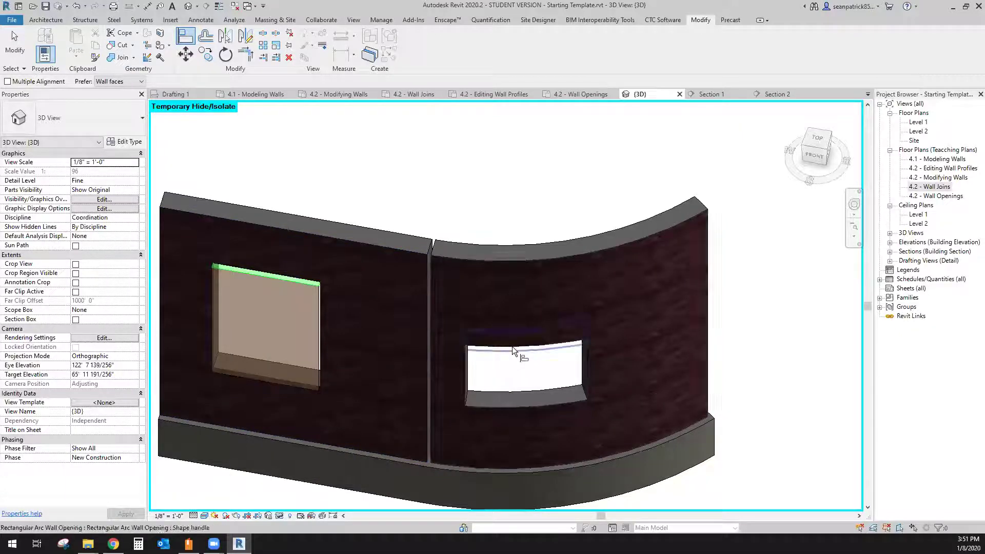
pyautogui.click(512, 344)
pyautogui.click(290, 374)
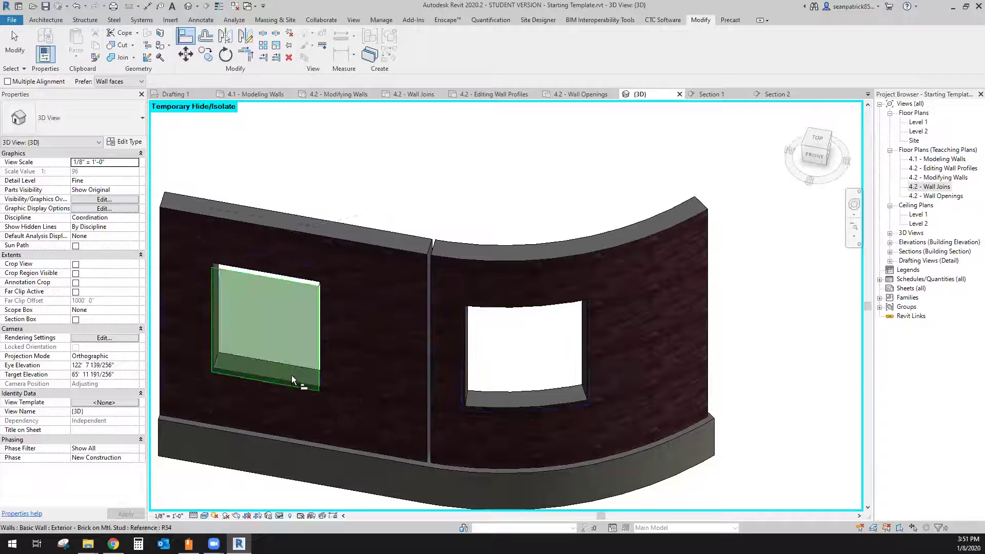
pyautogui.press('Escape')
pyautogui.press('Escape')
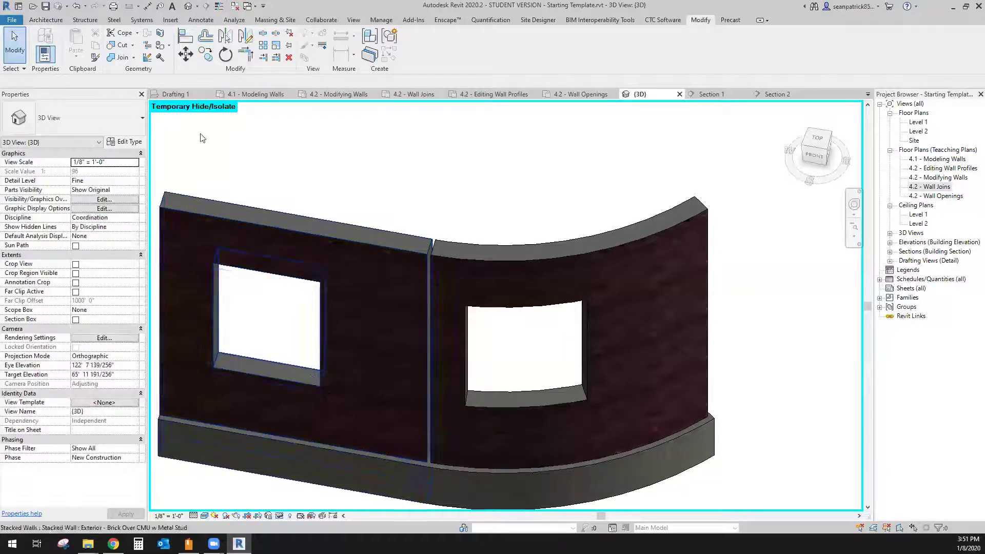
# Step: Align the arc opening's bottom edge to the square opening's bottom, then check from the front
pyautogui.click(185, 36)
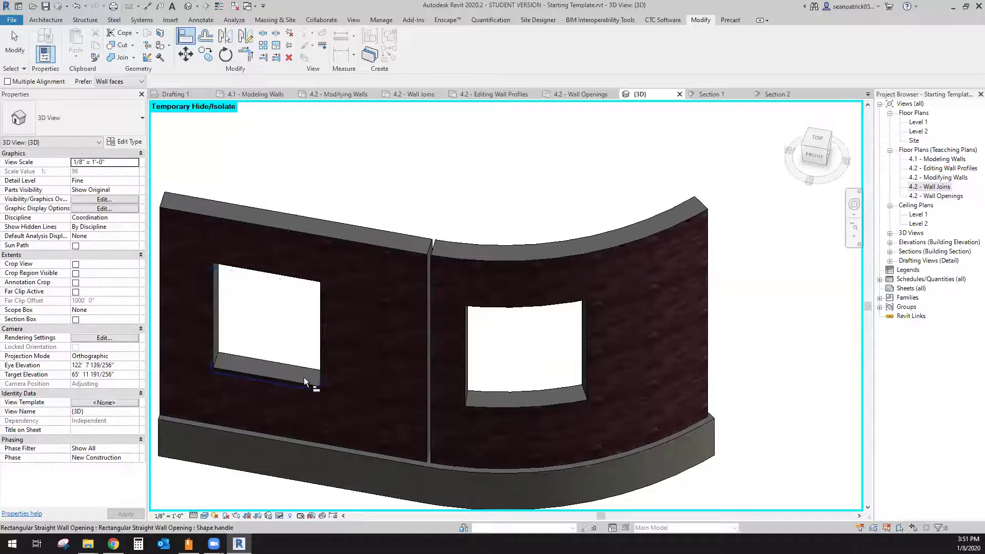
pyautogui.click(304, 377)
pyautogui.click(498, 396)
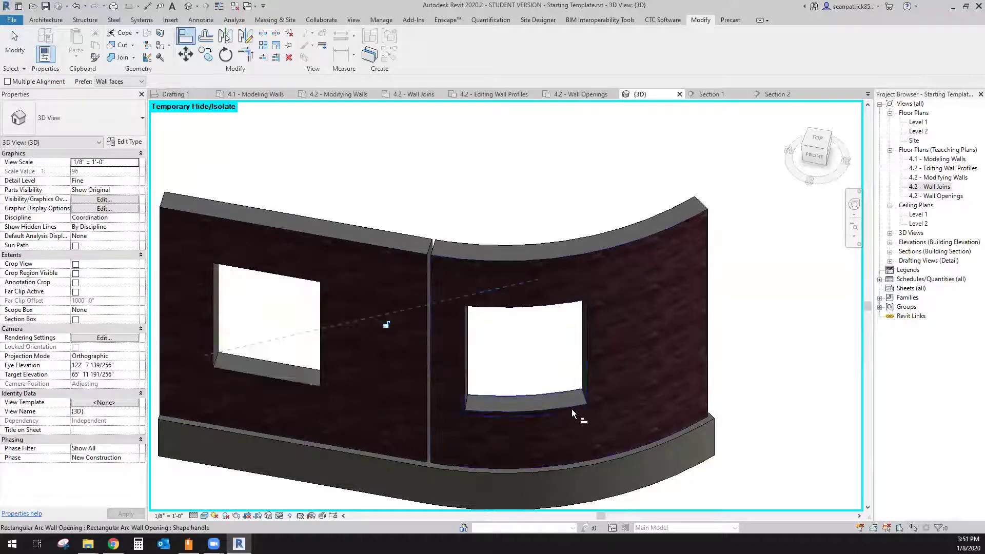
pyautogui.scroll(-2, 571, 408)
pyautogui.scroll(-1, 570, 406)
pyautogui.press('Escape')
pyautogui.scroll(-1, 568, 343)
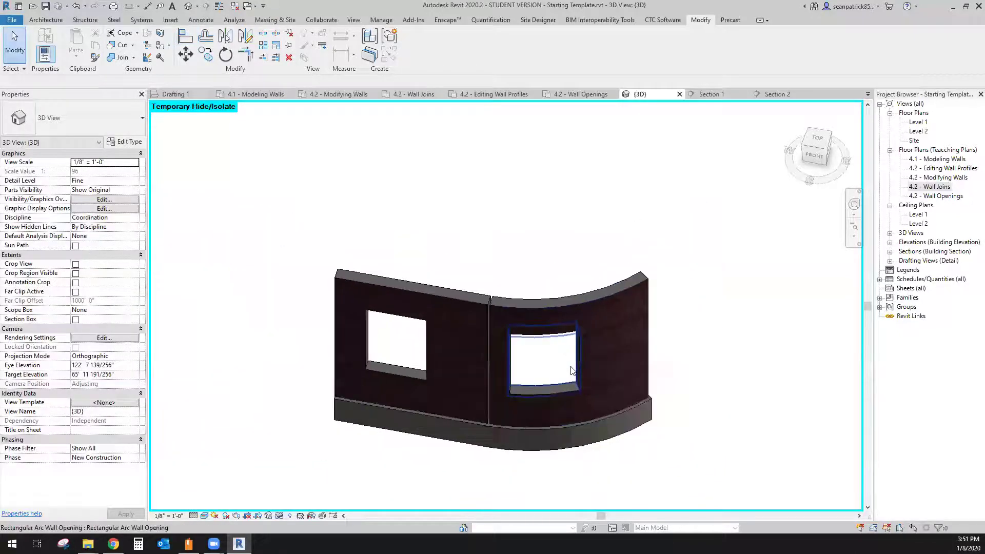
pyautogui.click(577, 359)
pyautogui.moveTo(700, 374)
pyautogui.keyDown('shift'); pyautogui.mouseDown(button='middle')
pyautogui.moveTo(667, 287)
pyautogui.moveTo(703, 184)
pyautogui.moveTo(694, 388)
pyautogui.mouseUp(button='middle'); pyautogui.keyUp('shift')
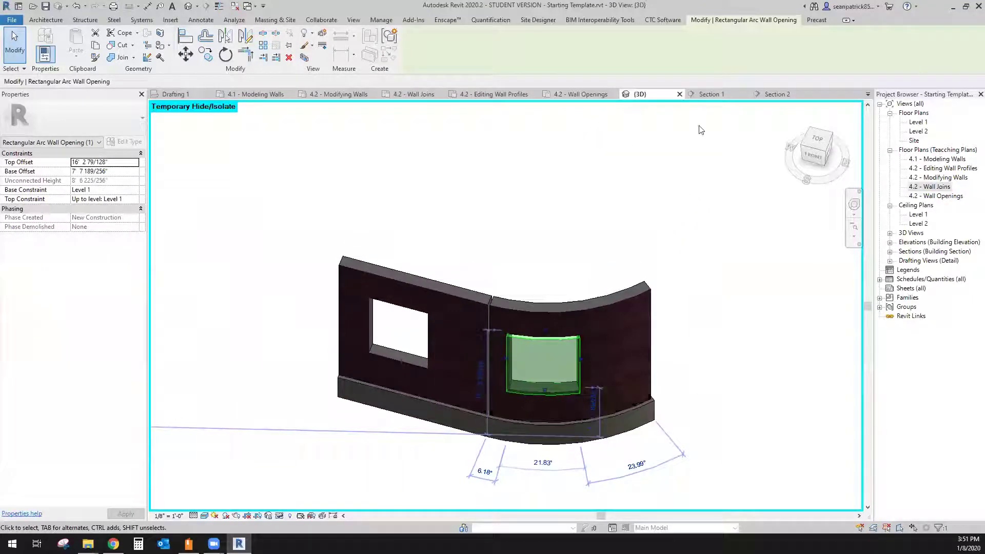
pyautogui.click(589, 94)
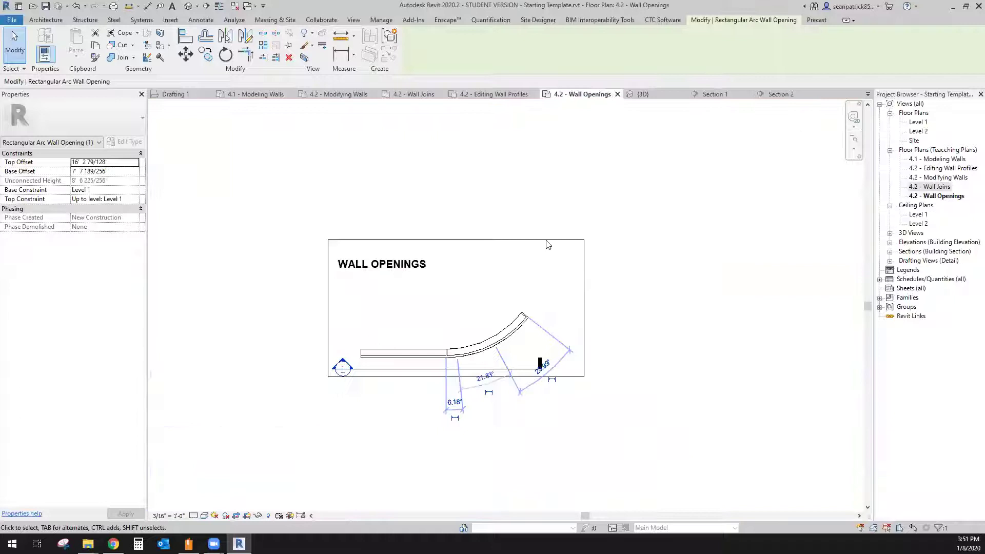
pyautogui.scroll(4, 513, 280)
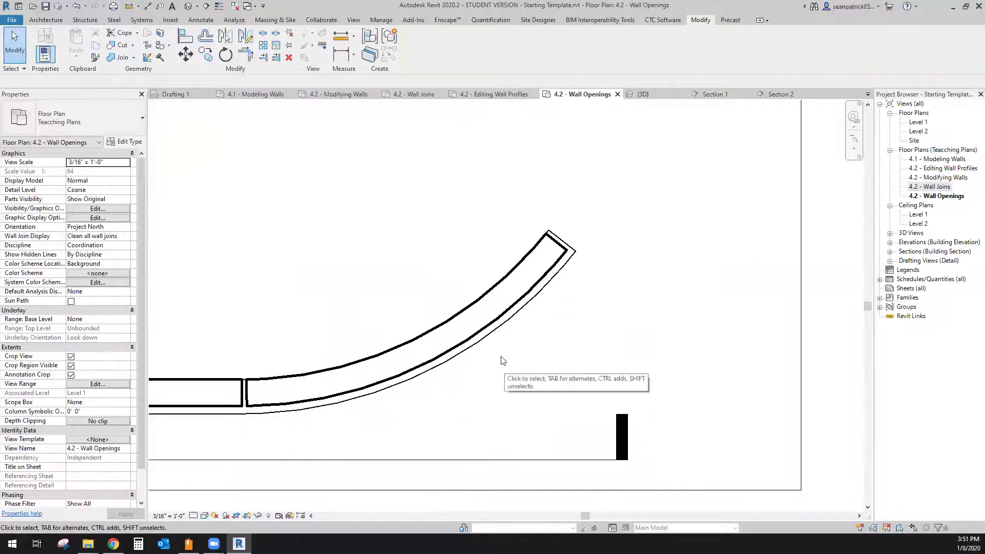
pyautogui.scroll(-4, 492, 354)
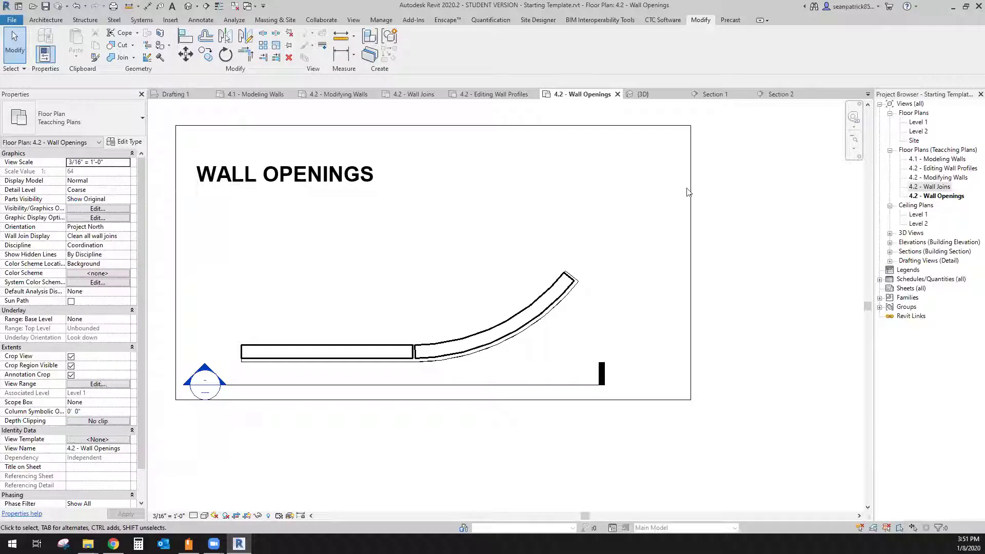
pyautogui.click(641, 94)
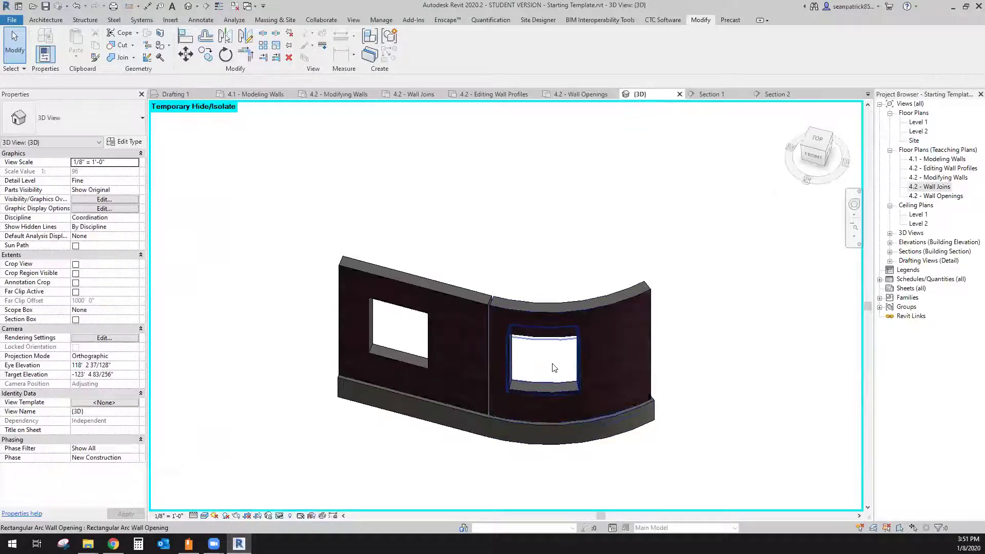
# Step: Set the arc opening's base to 4' 0" above the level using its temporary dimension
pyautogui.click(585, 367)
pyautogui.keyDown('shift'); pyautogui.moveTo(592, 407); pyautogui.dragTo(565, 373, button='middle'); pyautogui.keyUp('shift')
pyautogui.scroll(2, 562, 405)
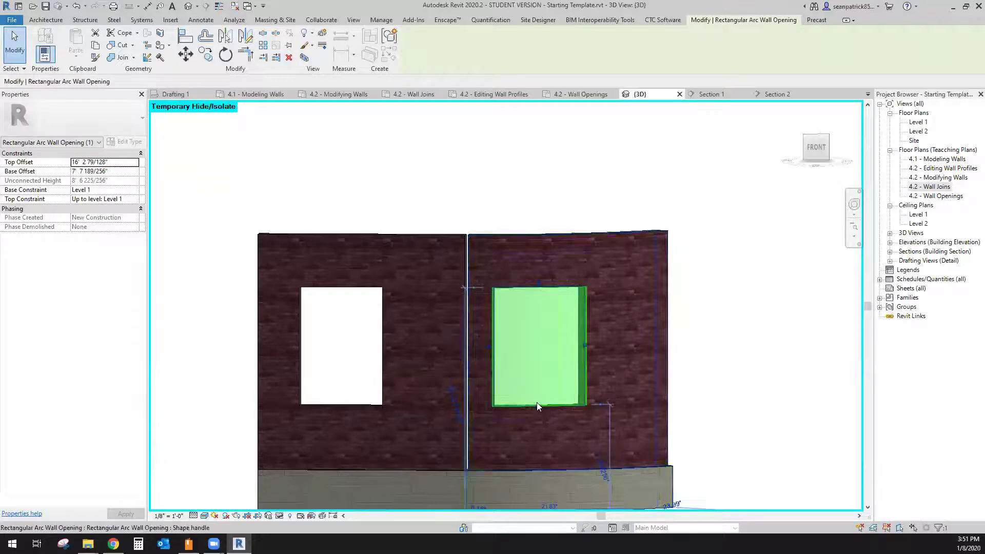
pyautogui.scroll(-2, 564, 432)
pyautogui.scroll(2, 590, 480)
pyautogui.scroll(2, 587, 466)
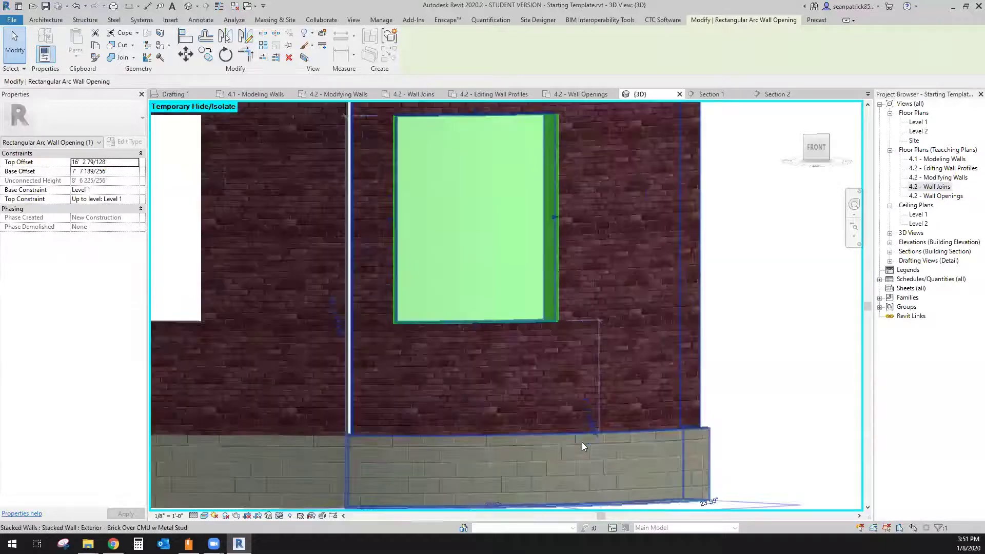
pyautogui.click(599, 421)
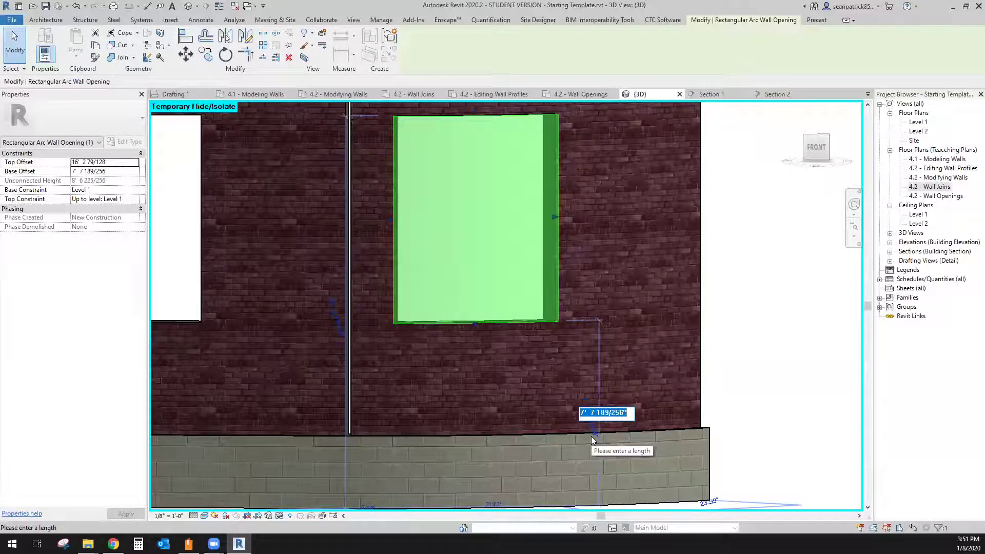
pyautogui.write('4')
pyautogui.press('Return')
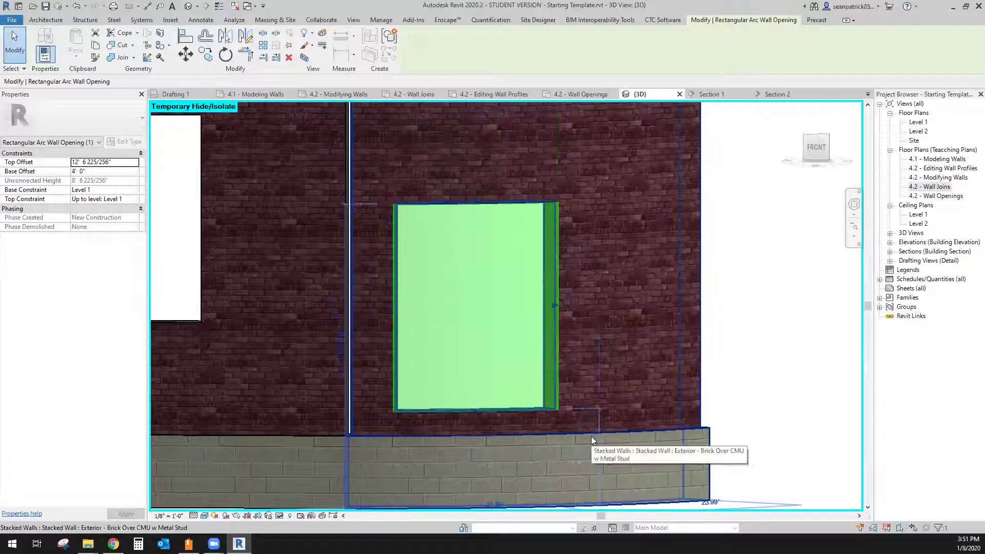
# Step: Select the left wall's opening and recentre the walls in the view
pyautogui.scroll(-2, 519, 308)
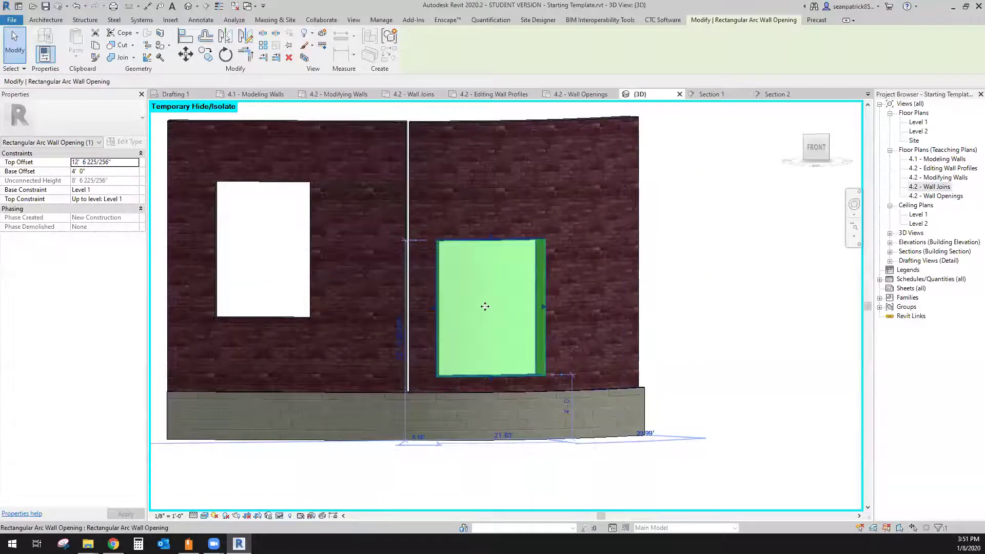
pyautogui.moveTo(485, 306); pyautogui.dragTo(513, 334, button='middle')
pyautogui.click(655, 304)
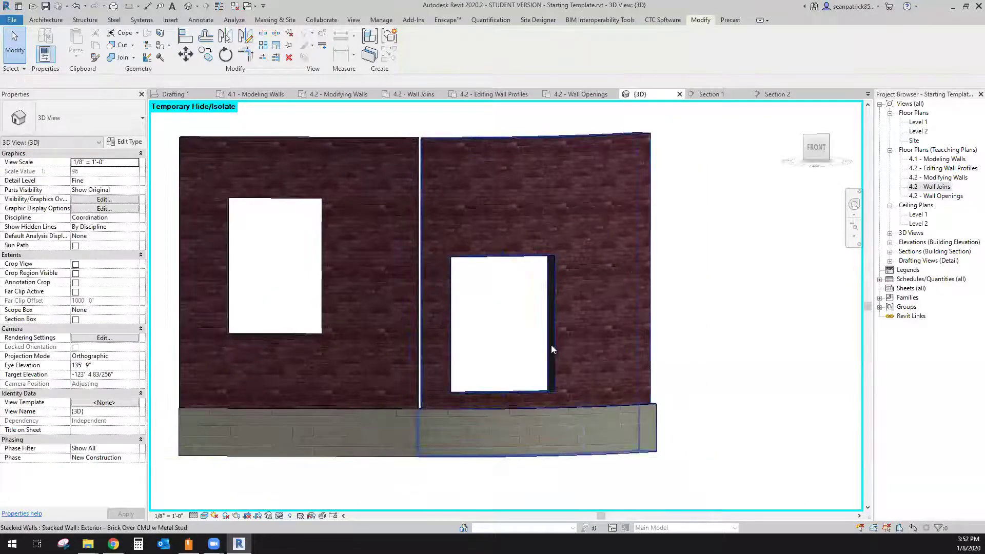
pyautogui.click(303, 325)
pyautogui.moveTo(271, 385); pyautogui.dragTo(425, 365, button='middle')
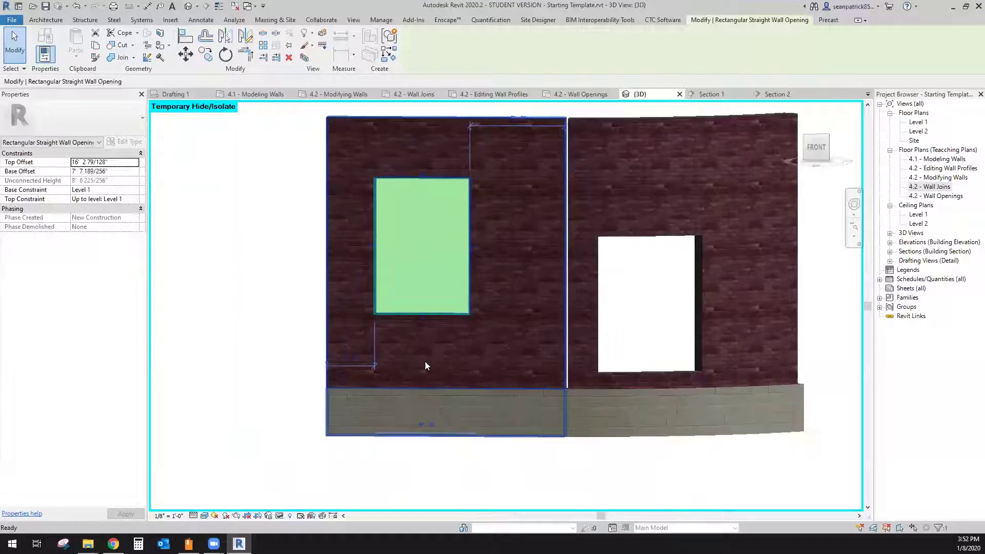
pyautogui.scroll(1, 492, 378)
pyautogui.moveTo(491, 378); pyautogui.dragTo(421, 399, button='middle')
pyautogui.scroll(-1, 437, 369)
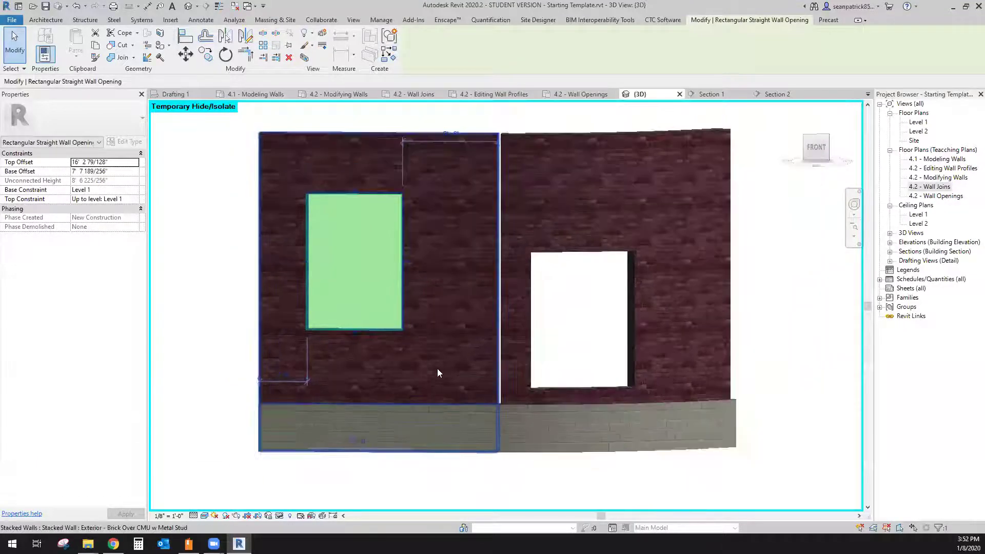
# Step: In Section 2, give the left opening a 4' 0" Base Offset and 8' 0" Top Offset
pyautogui.click(783, 97)
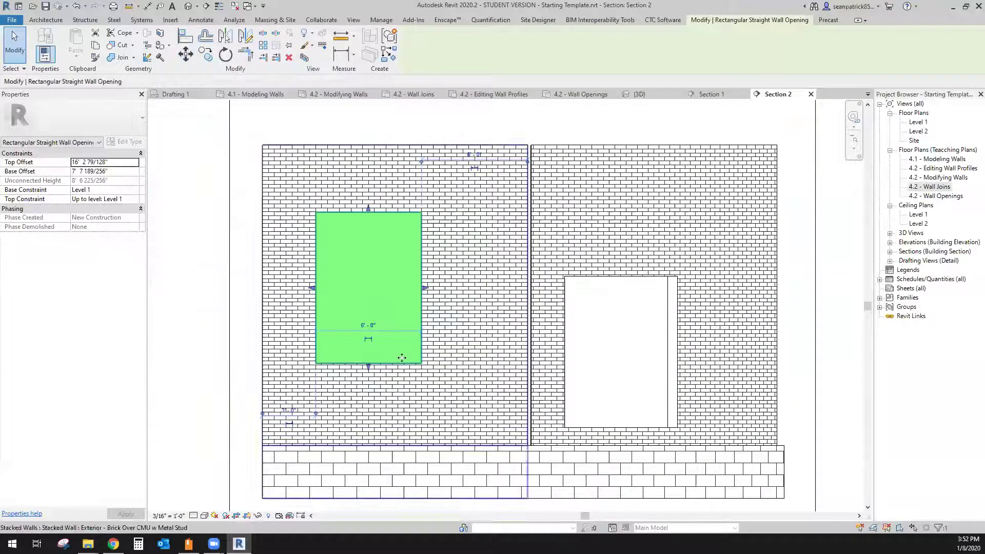
pyautogui.moveTo(447, 348); pyautogui.dragTo(449, 323, button='middle')
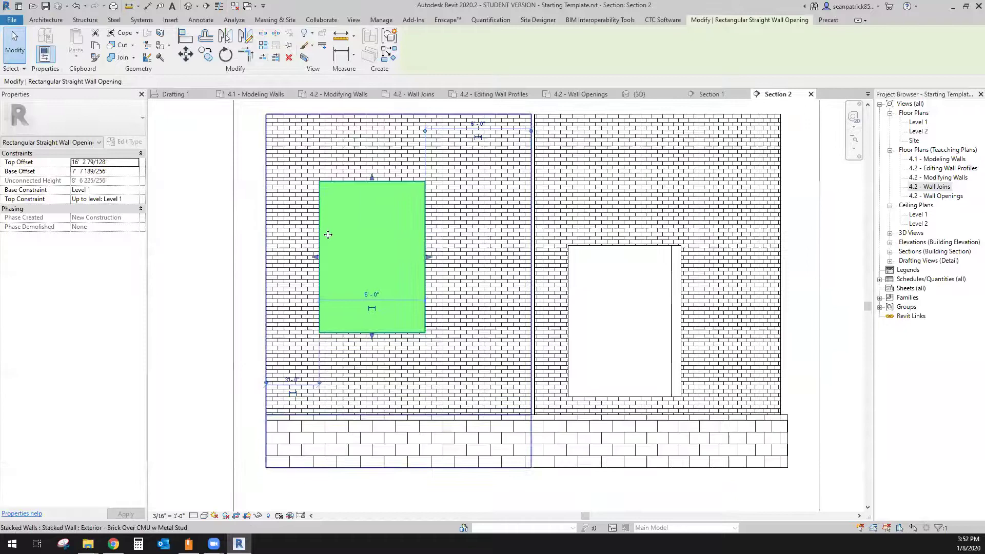
pyautogui.click(121, 171)
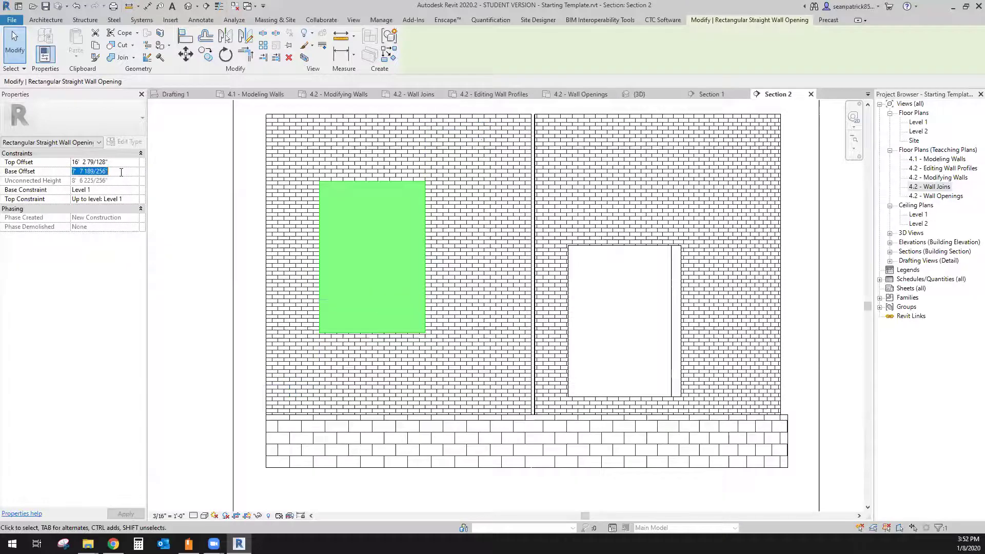
pyautogui.write('4\' 0"')
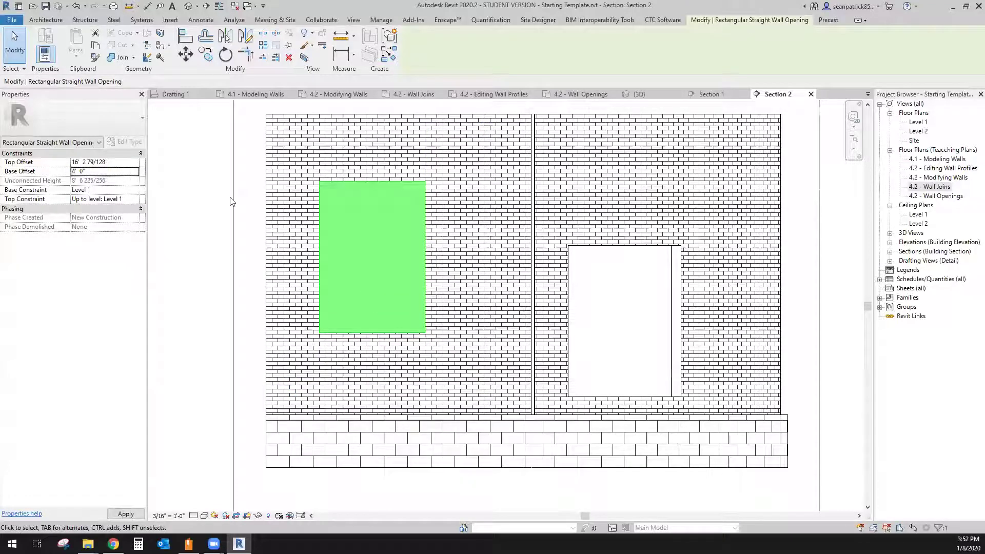
pyautogui.press('Return')
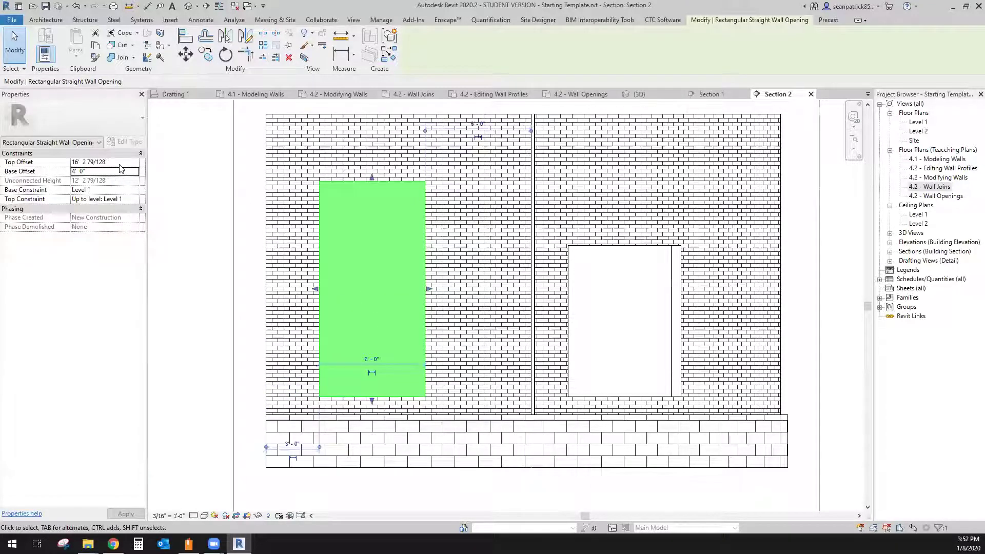
pyautogui.click(120, 162)
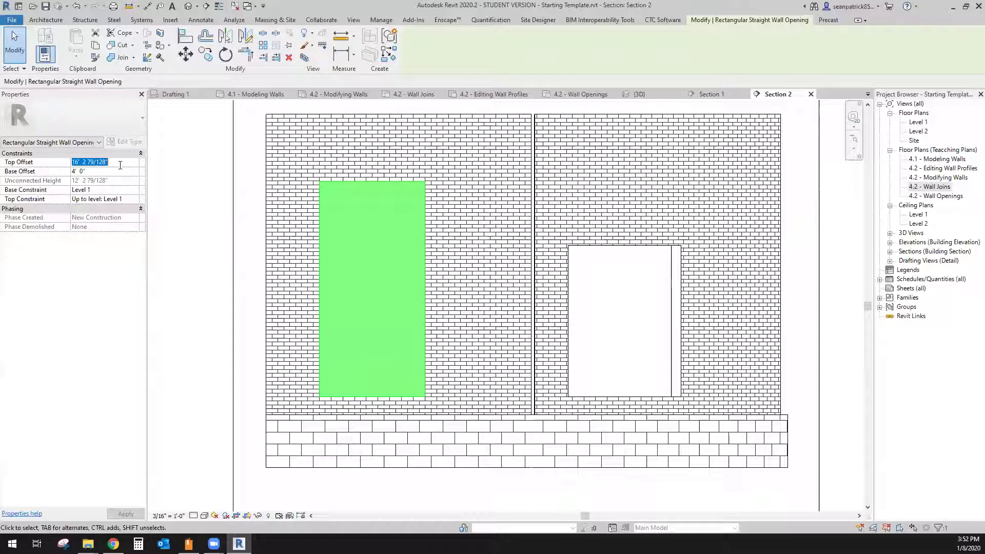
pyautogui.write('8\' 0"')
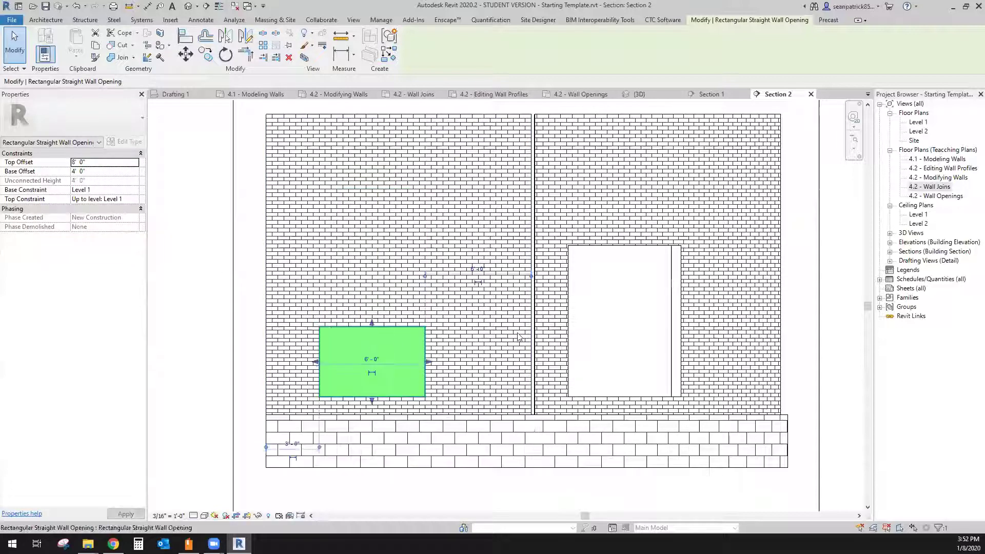
# Step: Set the arc opening's Top Offset to 8' 0" as well
pyautogui.click(650, 339)
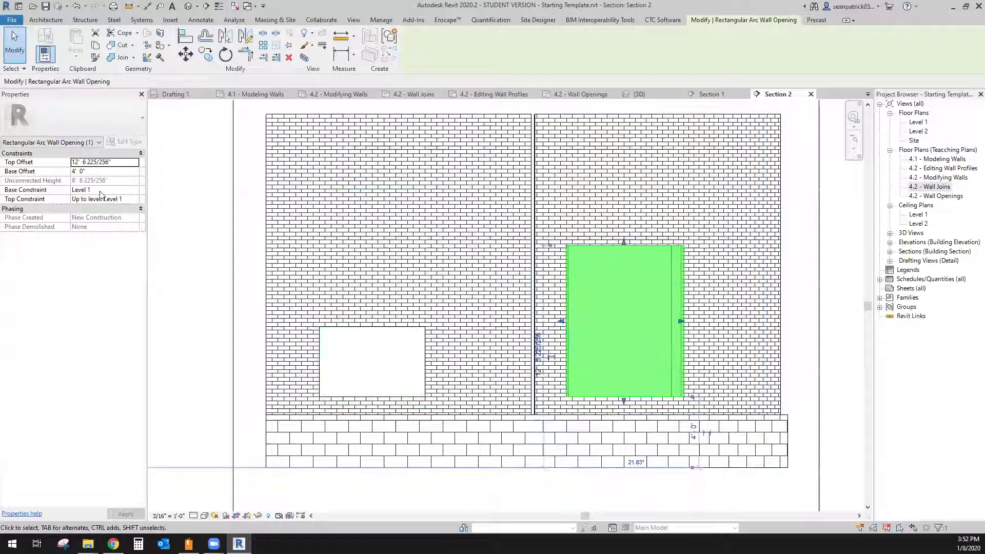
pyautogui.click(124, 162)
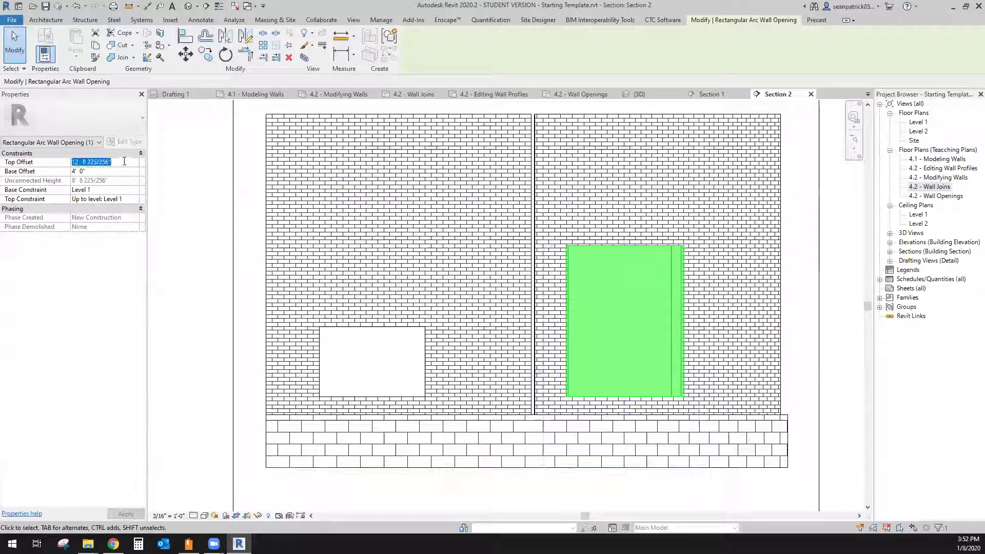
pyautogui.write('8\' 0"')
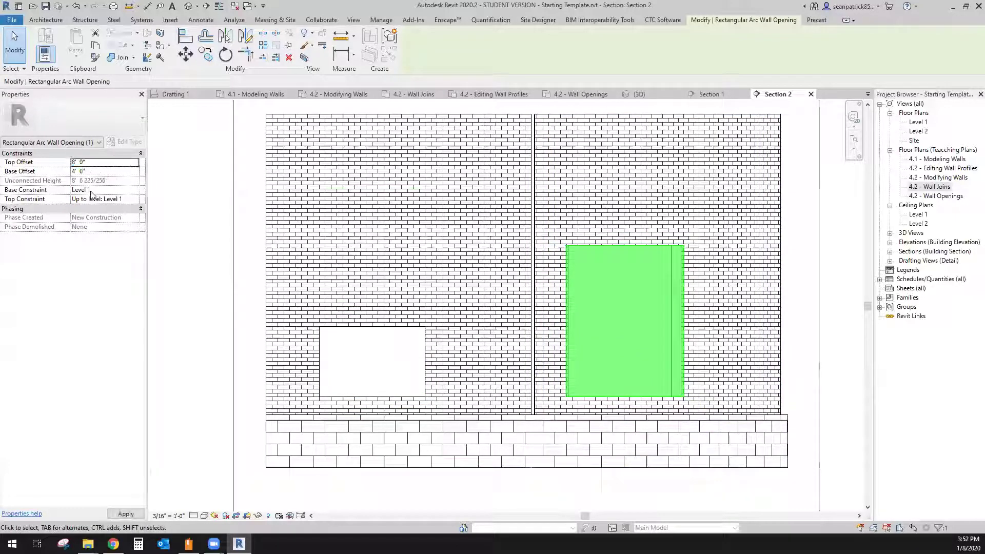
pyautogui.press('Return')
pyautogui.click(840, 376)
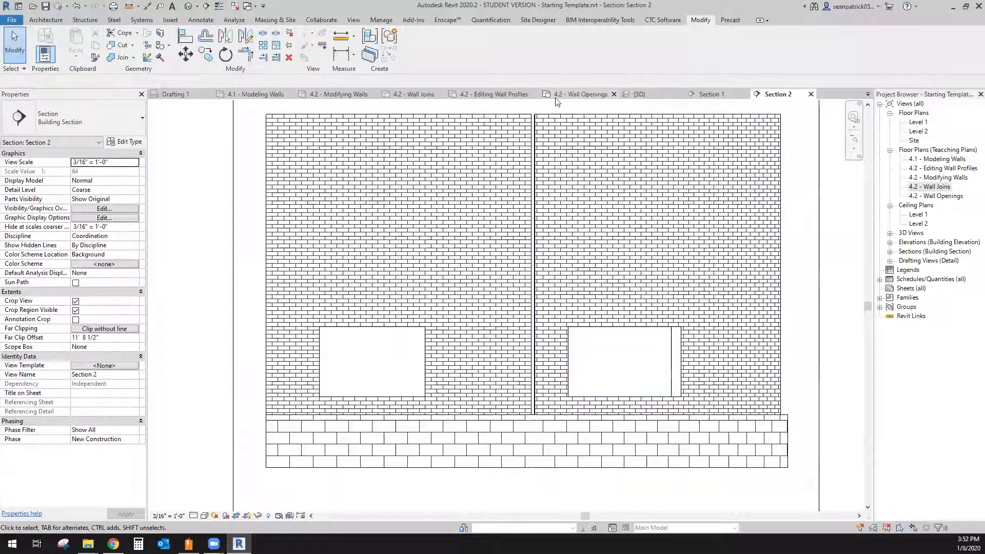
# Step: Go to the Wall Openings floor plan and inspect the curved brick wall
pyautogui.click(583, 91)
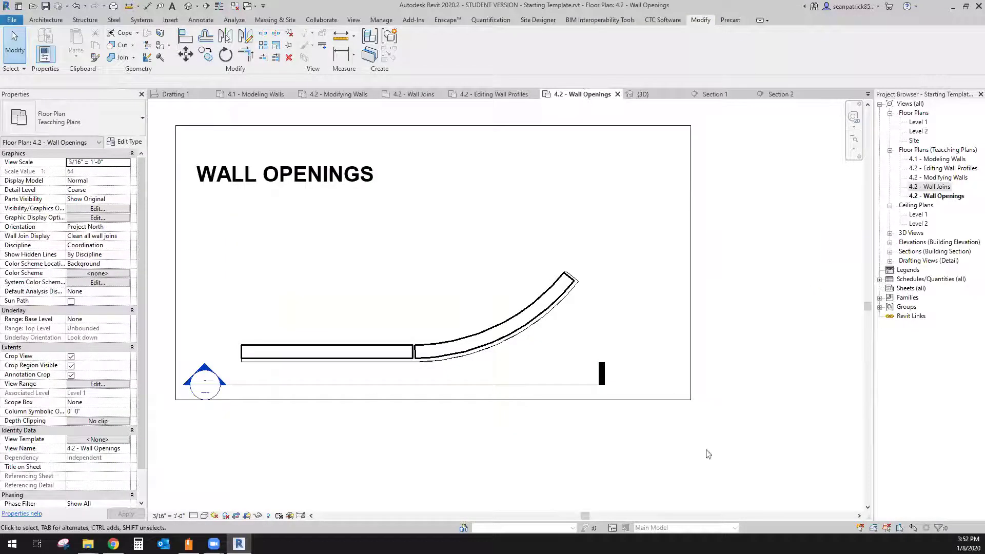
pyautogui.scroll(-3, 708, 455)
pyautogui.click(608, 401)
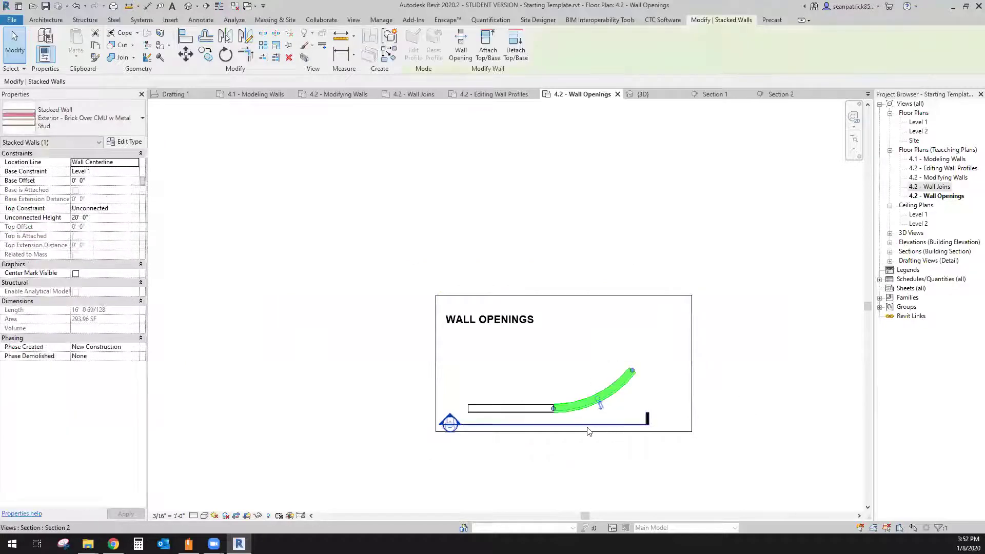
pyautogui.scroll(3, 604, 402)
pyautogui.press('Escape')
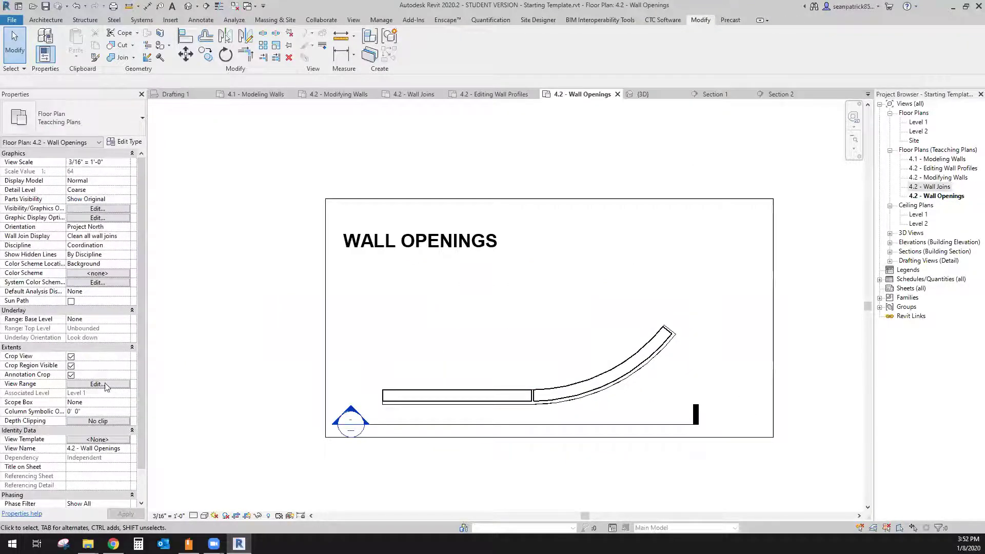
# Step: Check that the plan's view range cut plane offset is 4' 0"
pyautogui.click(97, 385)
pyautogui.press('Tab')
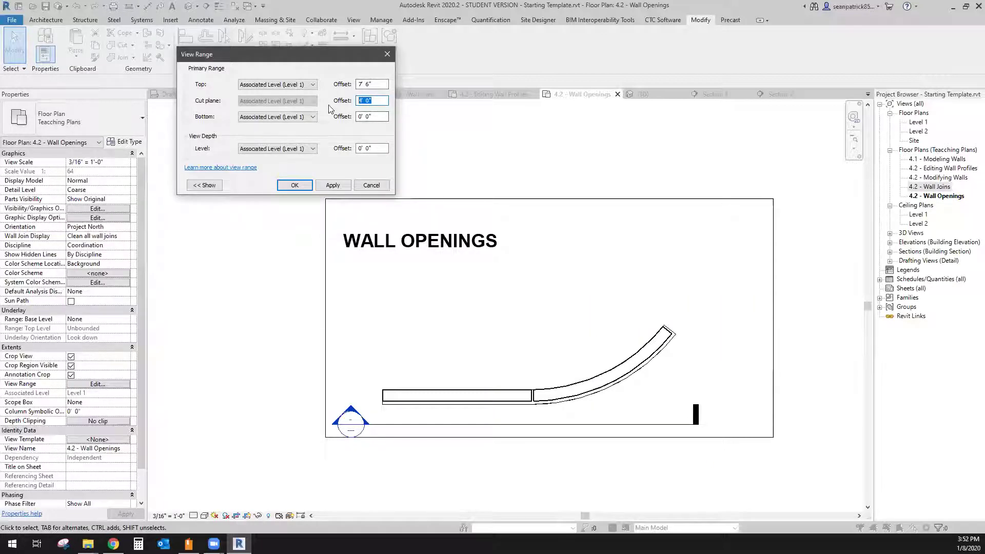
pyautogui.click(373, 186)
# Step: In the 3D view, set the curved wall opening's base offset to 3' 0"
pyautogui.click(640, 94)
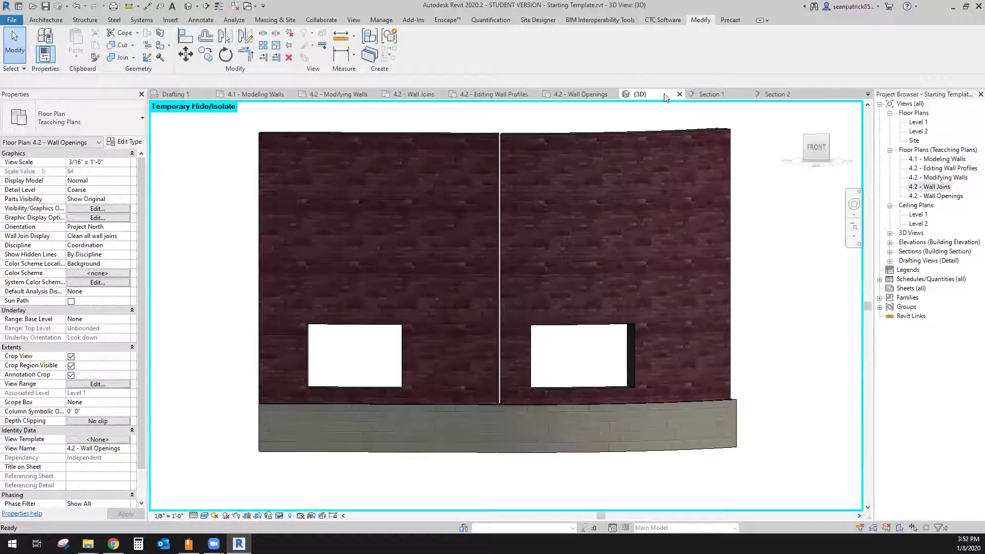
pyautogui.click(586, 351)
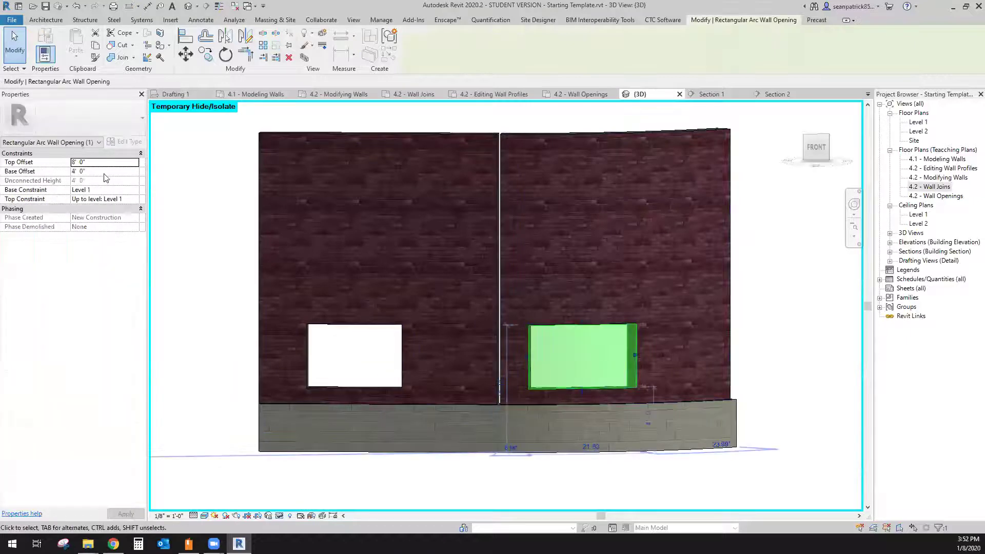
pyautogui.click(105, 173)
pyautogui.write('3\' 0"')
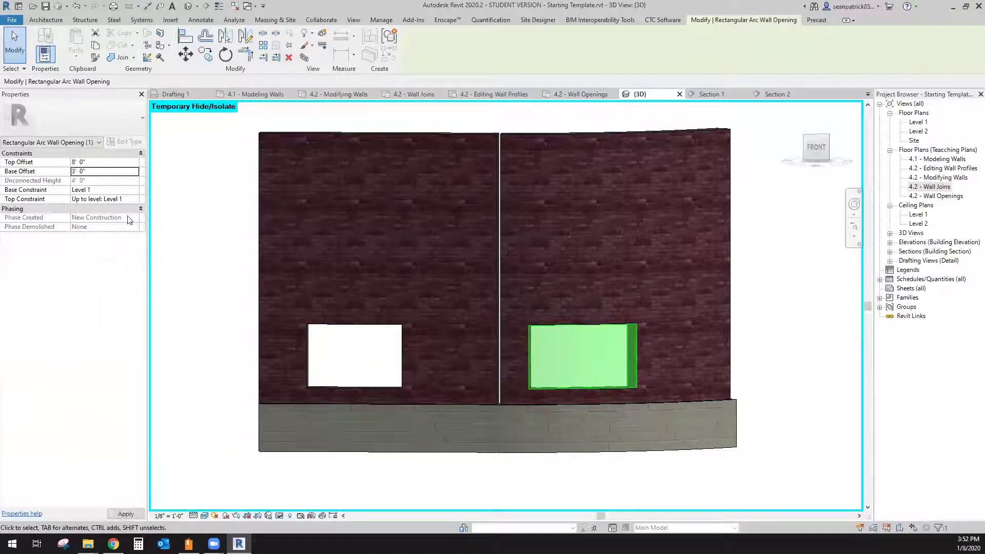
pyautogui.click(362, 366)
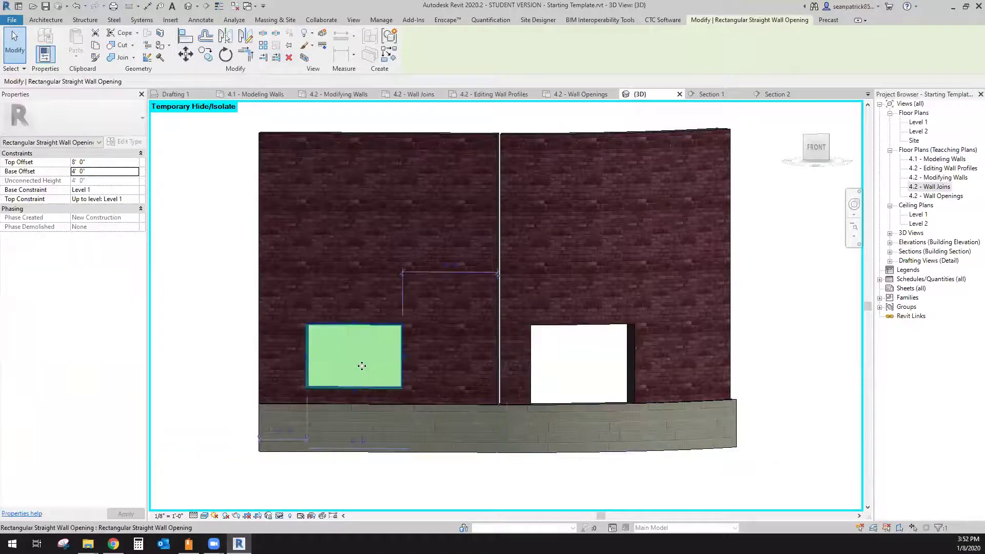
# Step: Set the straight wall opening's base offset to 3' 0" and return to the Wall Openings plan
pyautogui.click(118, 171)
pyautogui.write('3\' 0"')
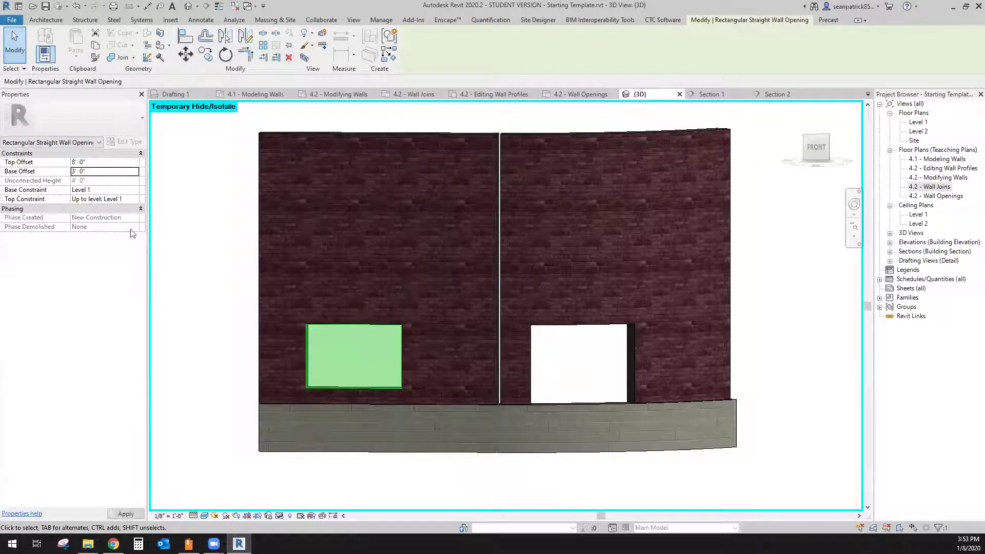
pyautogui.press('Return')
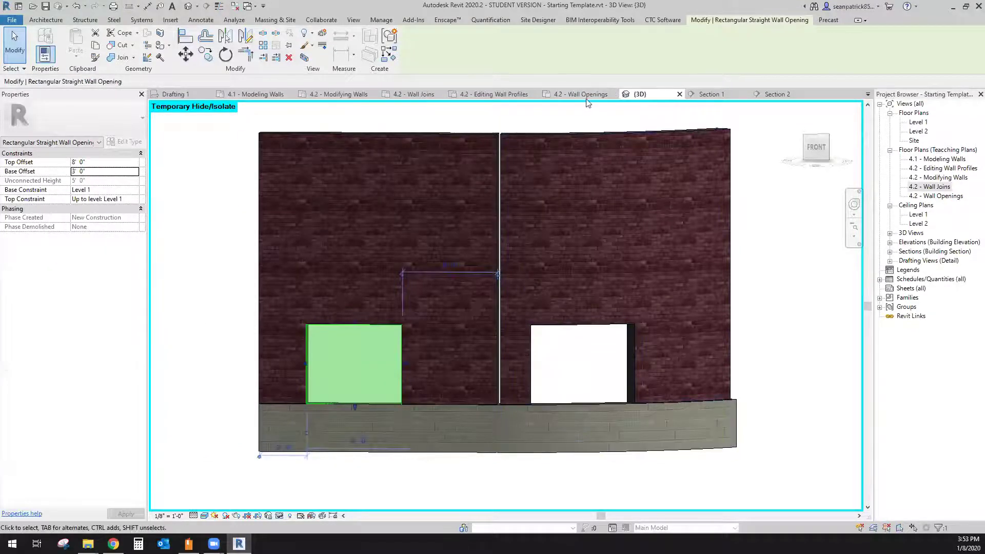
pyautogui.click(587, 97)
pyautogui.press('Escape')
pyautogui.scroll(3, 547, 445)
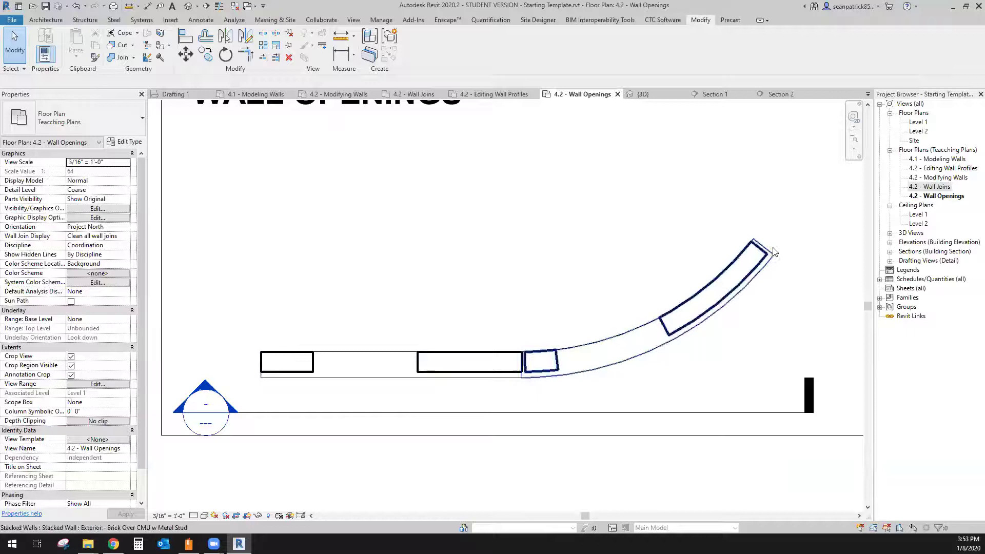
# Step: Zoom out to review both openings cut through the straight and curved brick walls in plan
pyautogui.scroll(-2, 334, 435)
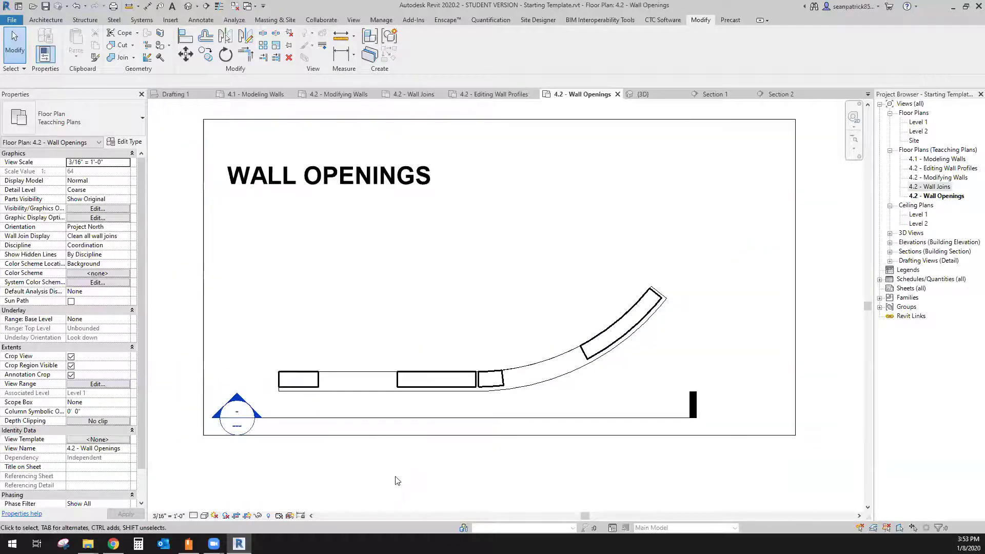
pyautogui.click(189, 543)
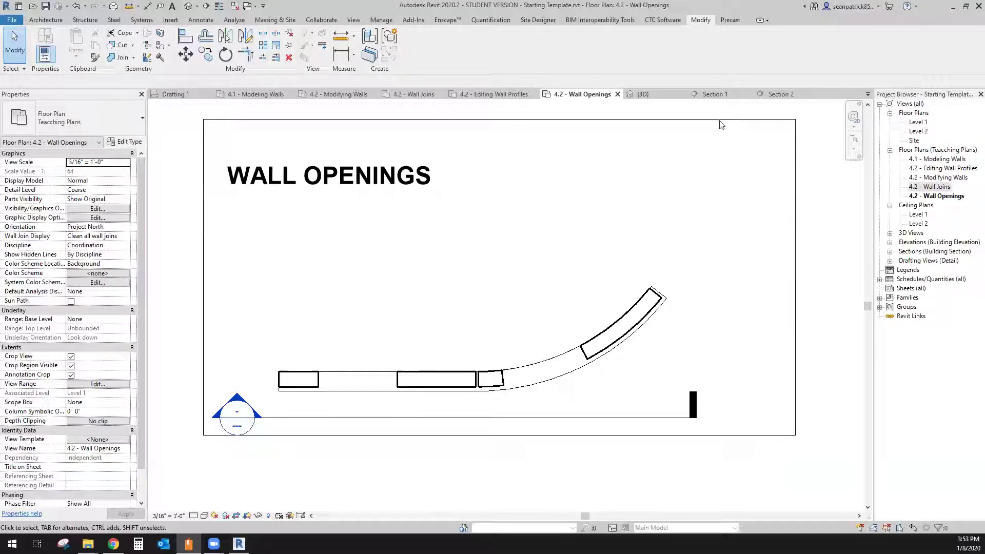
pyautogui.scroll(-1, 390, 251)
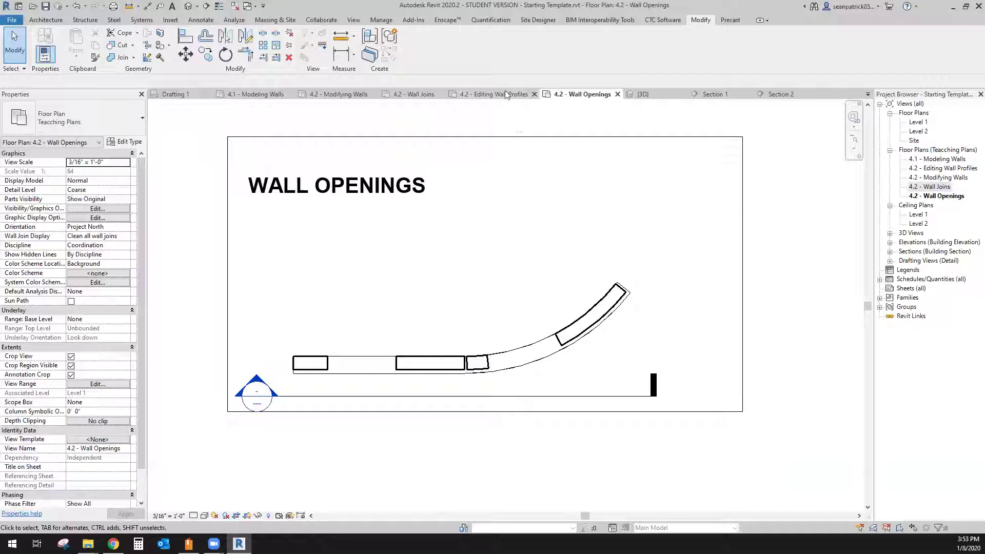
# Step: In the Modeling Walls plan, match the upper brick wall to the BASIC wall's Generic - 8" type
pyautogui.click(264, 97)
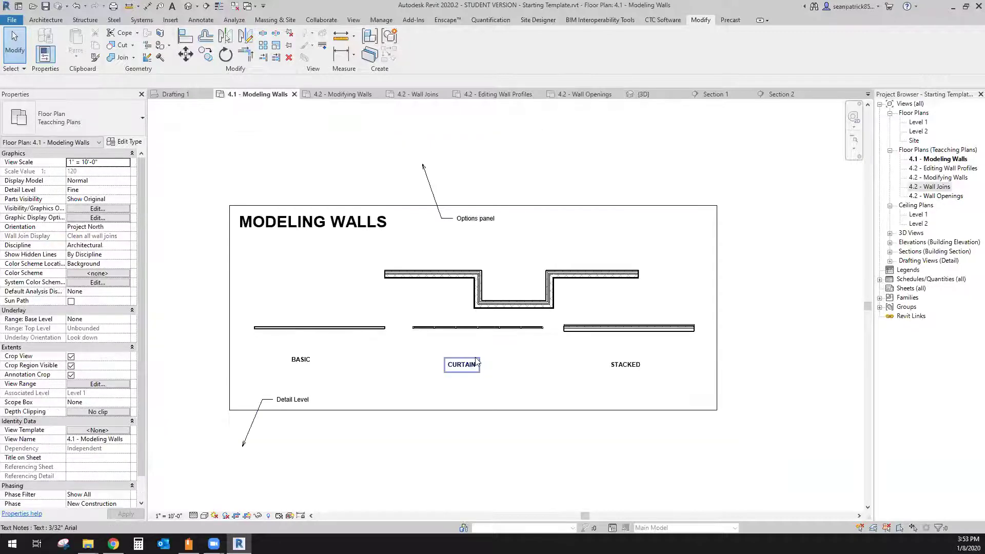
pyautogui.click(370, 329)
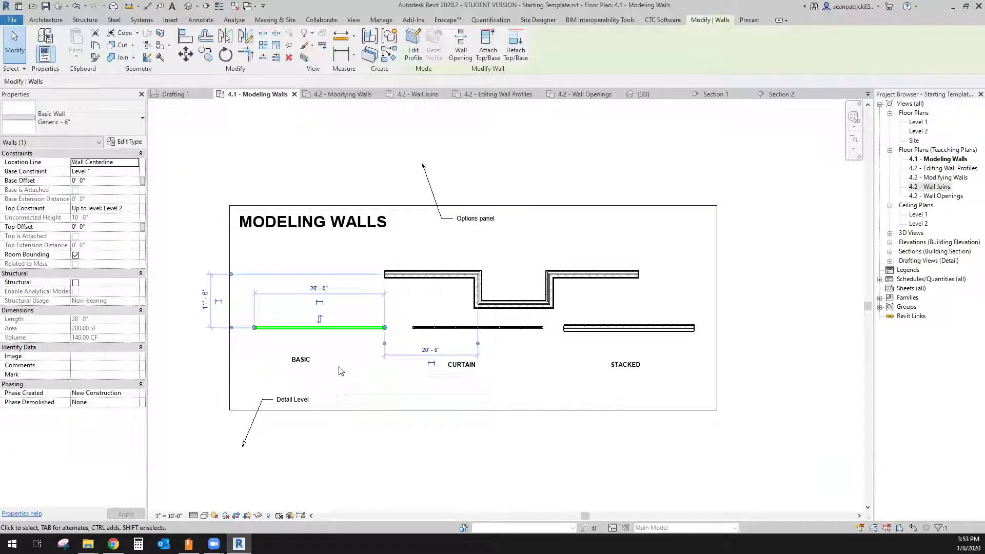
pyautogui.click(95, 58)
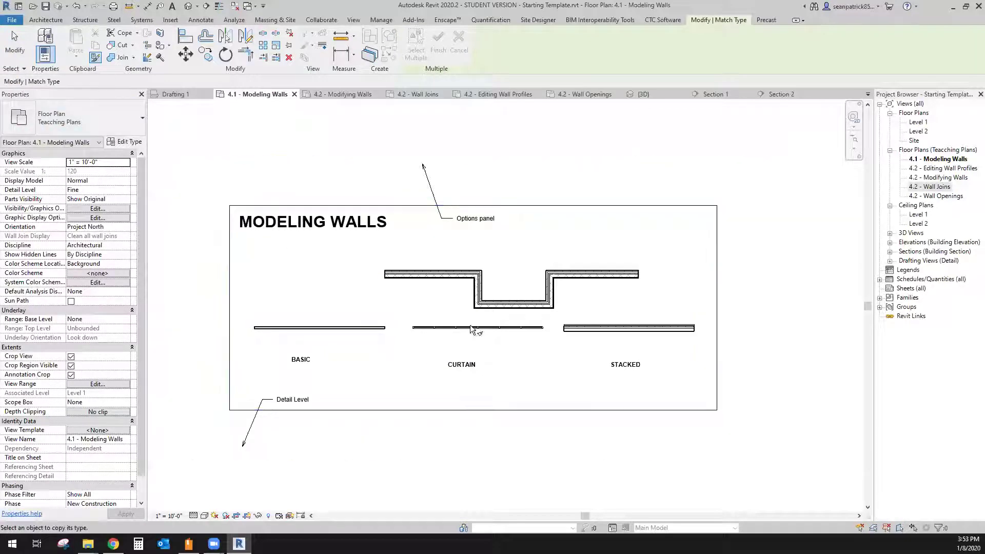
pyautogui.scroll(3, 449, 347)
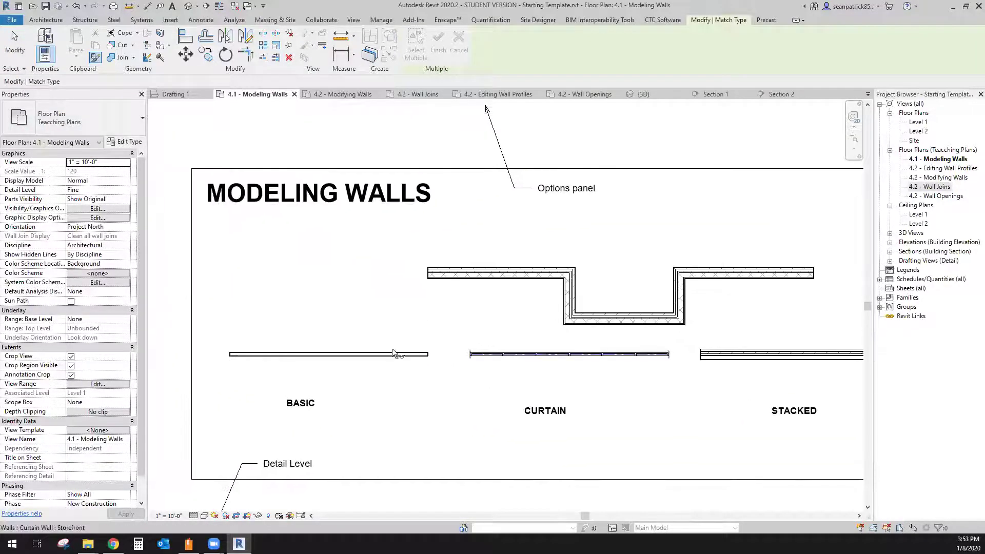
pyautogui.click(410, 362)
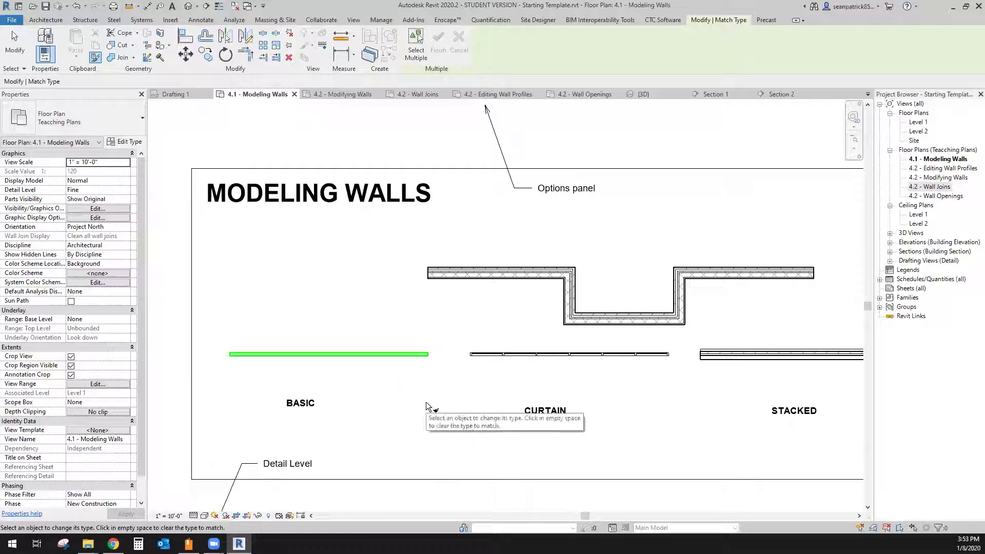
pyautogui.click(476, 276)
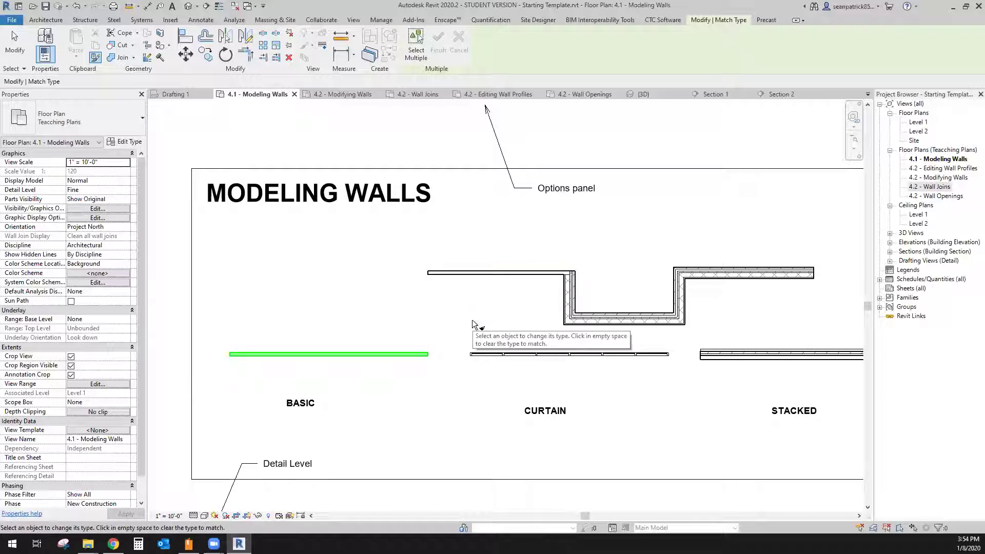
pyautogui.press('Escape')
pyautogui.press('Escape')
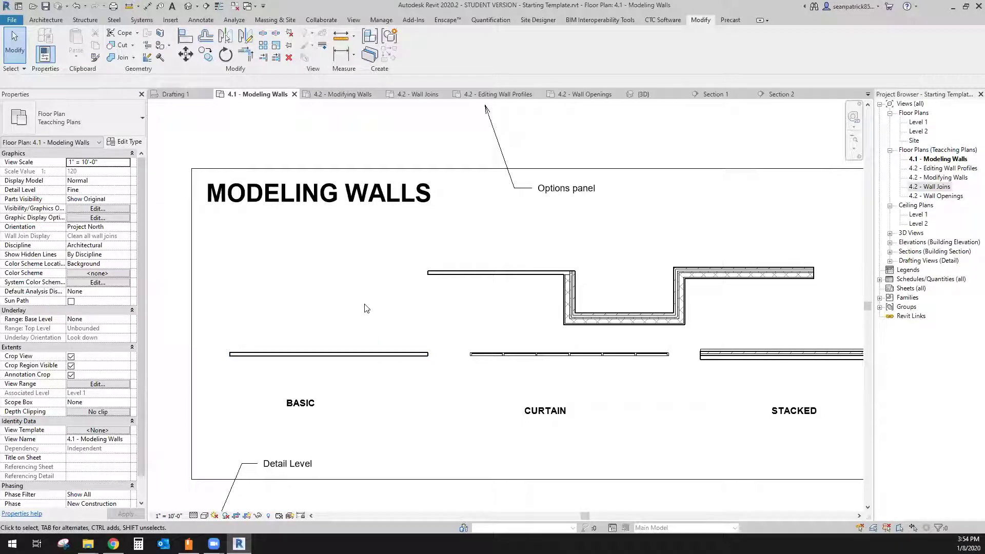
pyautogui.click(432, 274)
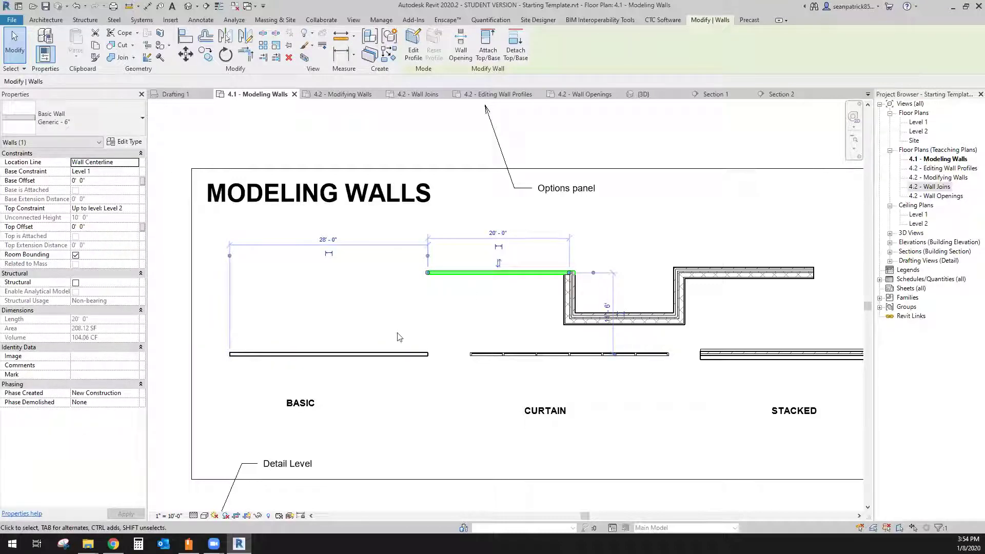
pyautogui.click(392, 356)
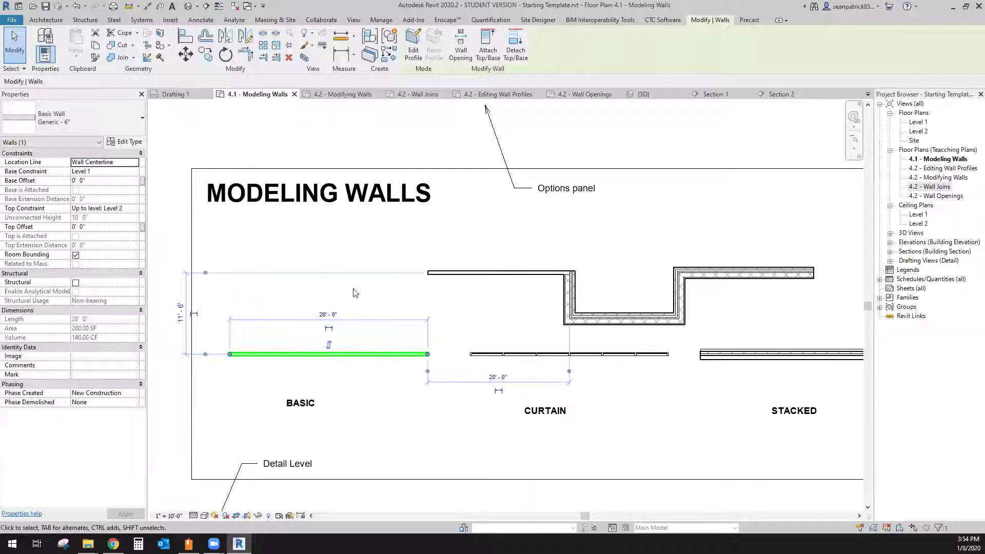
pyautogui.click(329, 306)
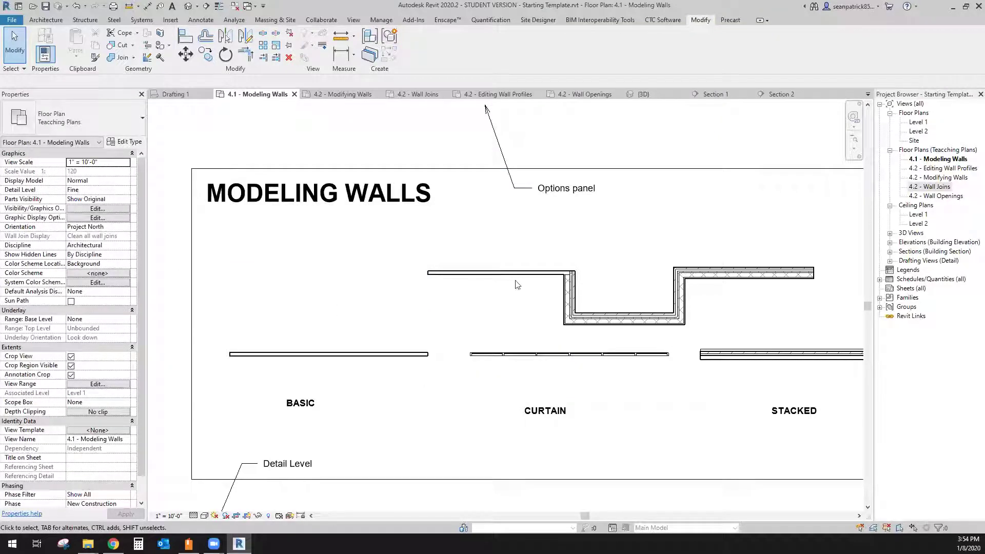
pyautogui.click(457, 275)
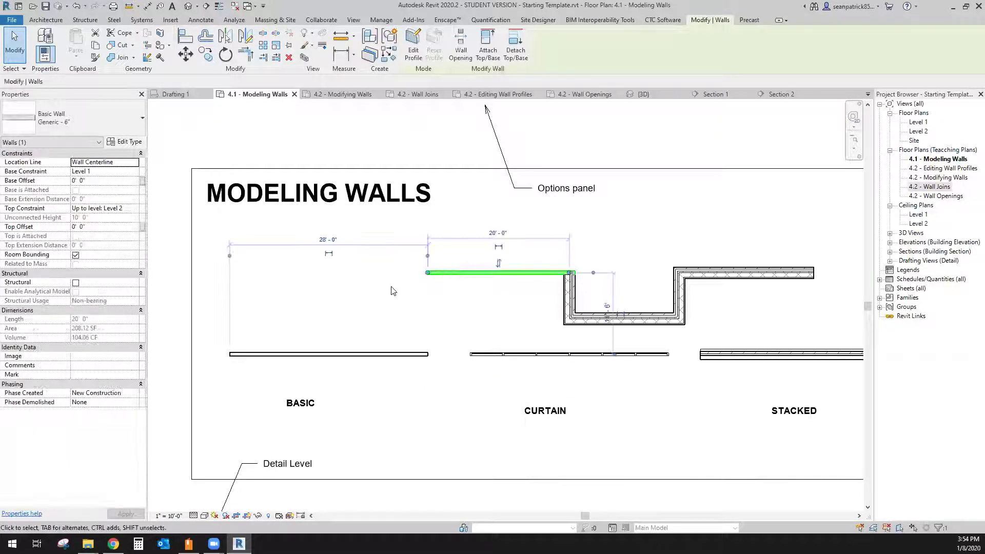
pyautogui.click(311, 354)
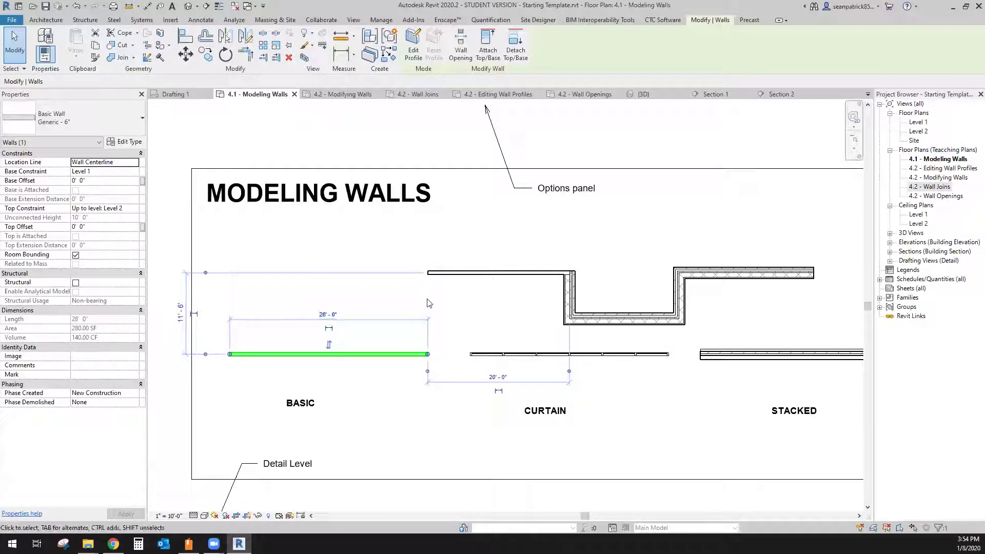
pyautogui.click(395, 334)
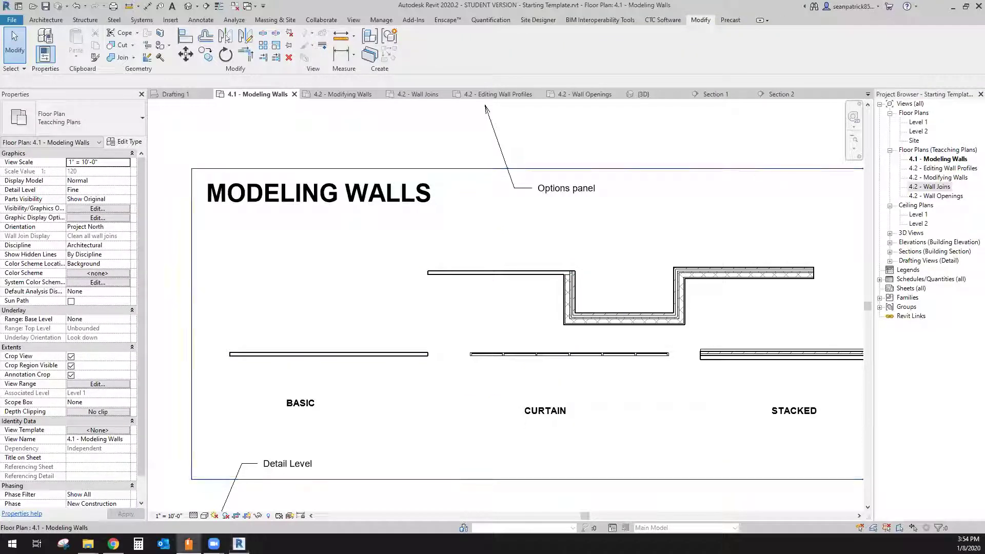